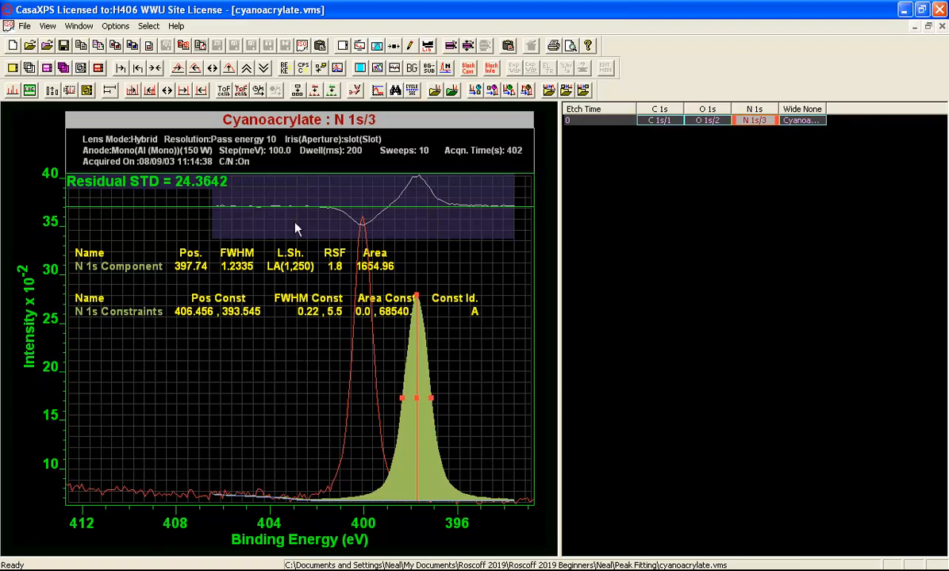
Step: Extend the intensity axis of the N 1s spectrum in three increments to leave headroom above the peak
left_click(267, 175)
left_click(247, 68)
left_click(247, 68)
left_click(247, 68)
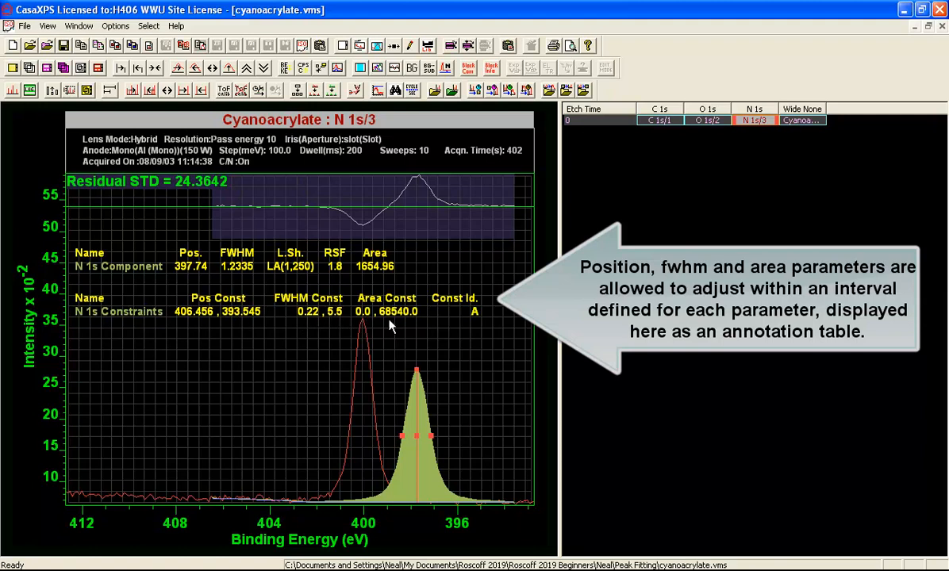
Step: Open the quantification parameters beside the plot and fit the N 1s component to the data
left_click(358, 45)
left_click_drag(362, 91, 640, 151)
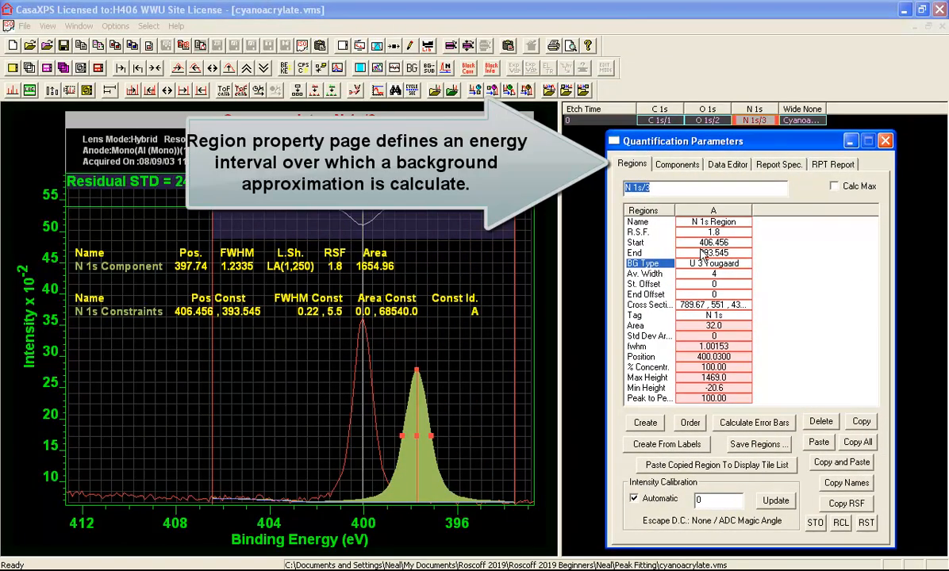
left_click(724, 262)
left_click(674, 164)
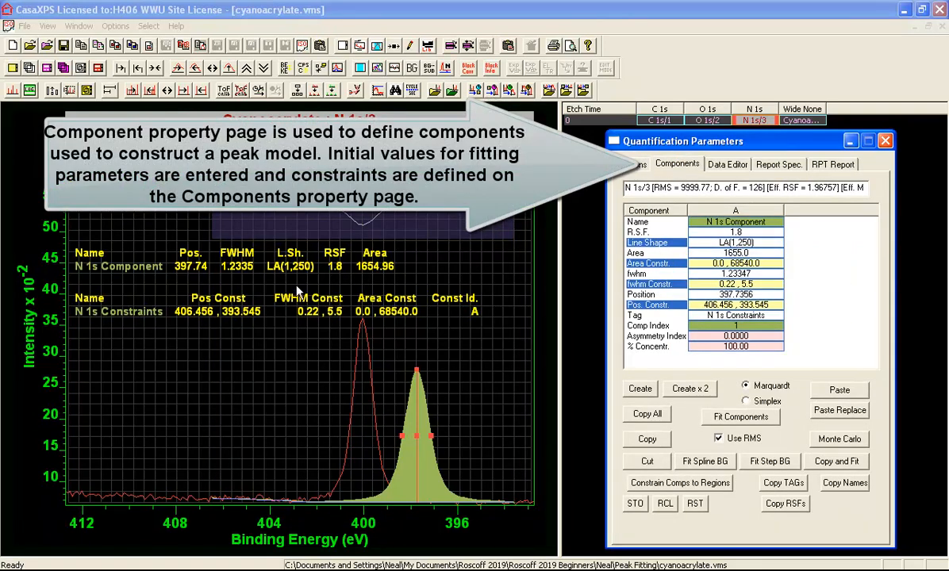
left_click(740, 418)
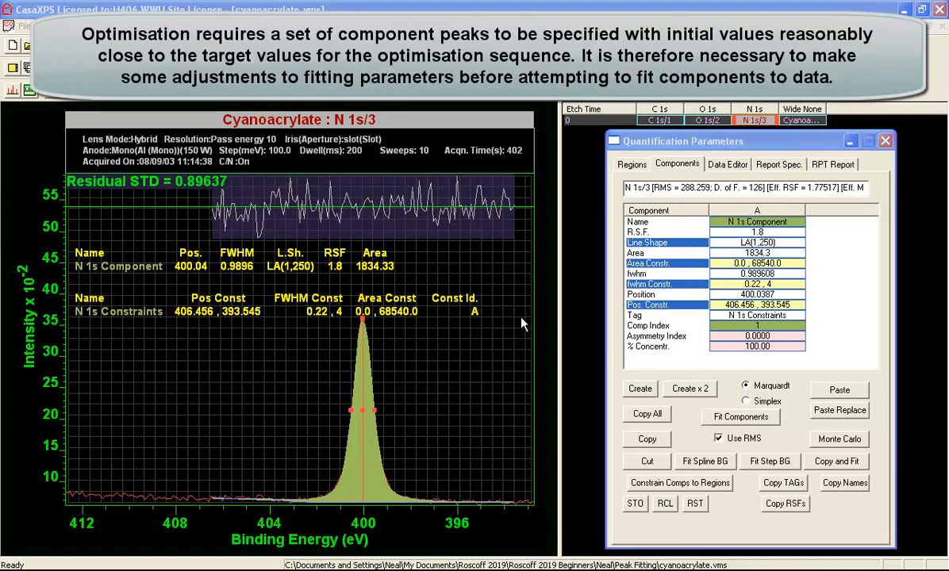
Step: Set the N 1s component's initial area to 2000
left_click(745, 253)
left_click_drag(752, 253, 715, 256)
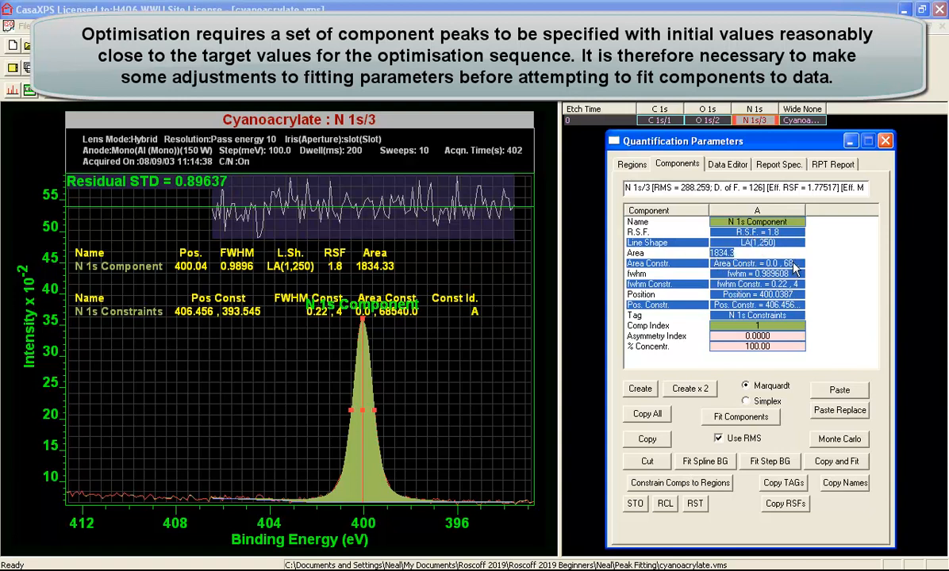
type("2000")
left_click(792, 265)
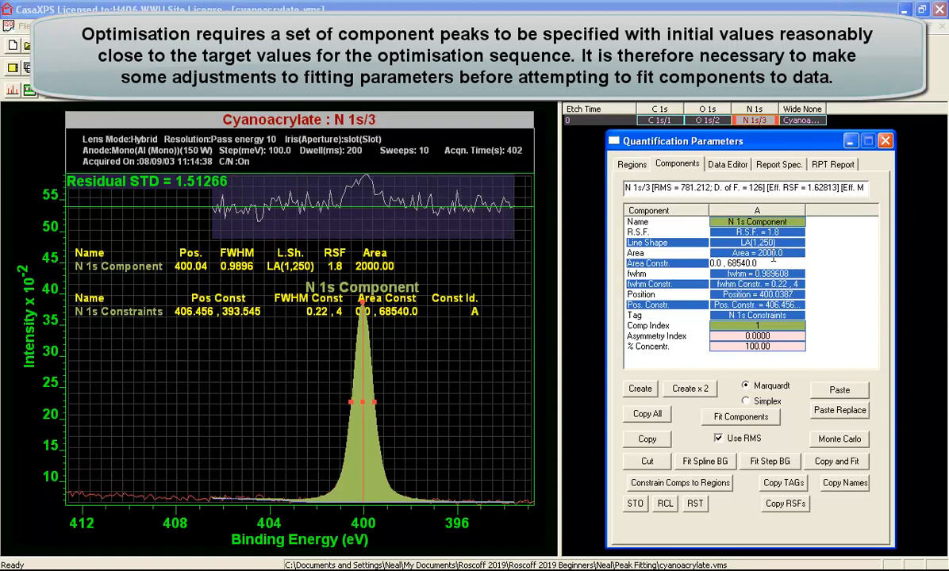
Step: Set the N 1s component's initial fwhm to 2 and its position to 402
left_click(724, 274)
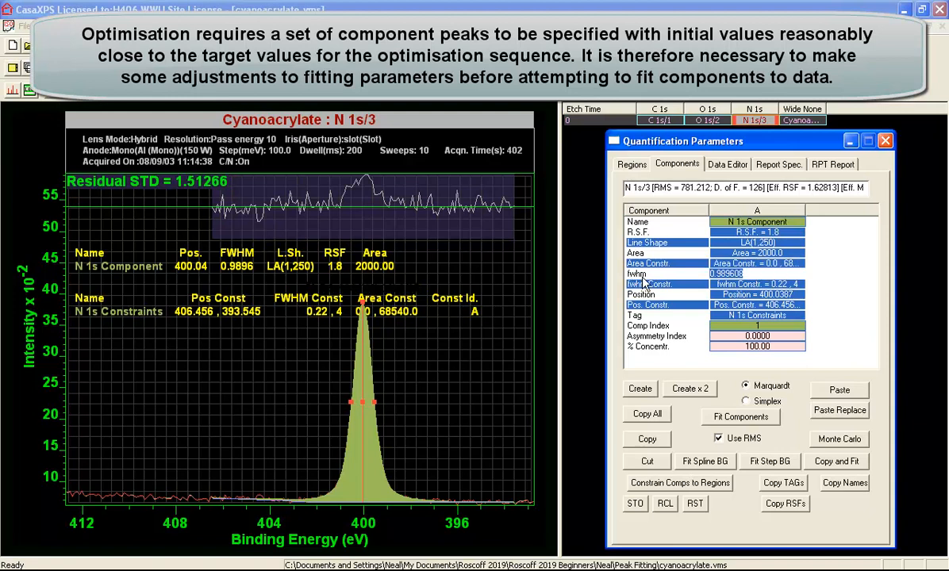
type("2")
key("Return")
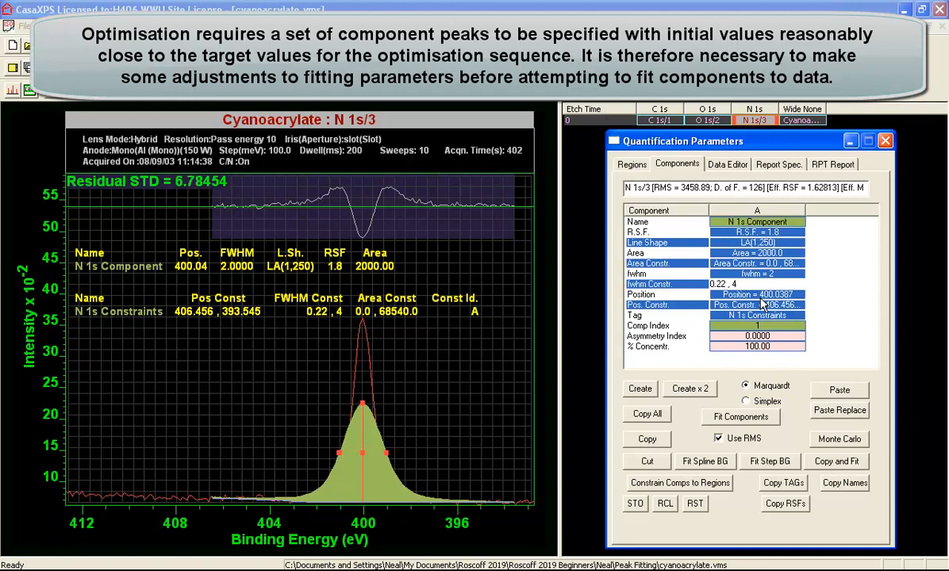
key("Return")
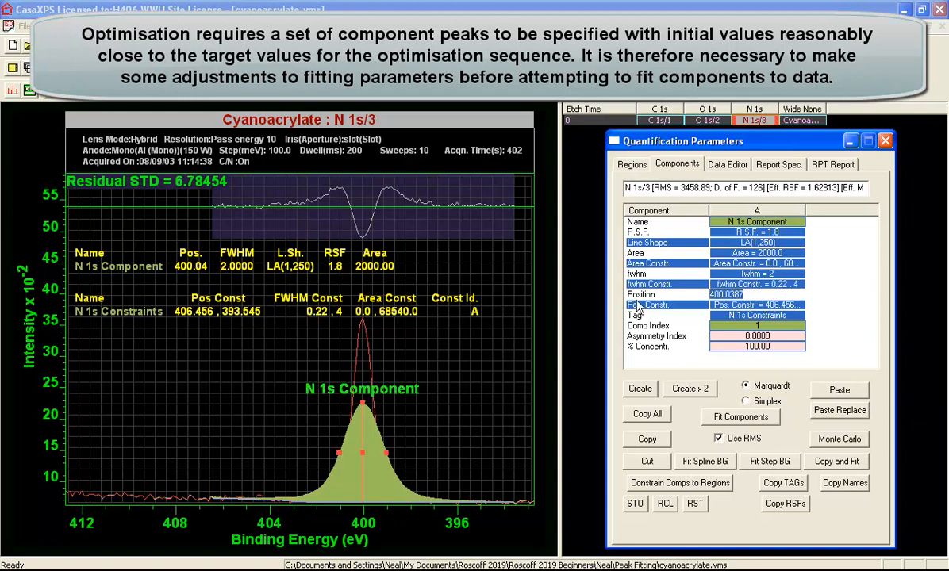
type("402")
key("Return")
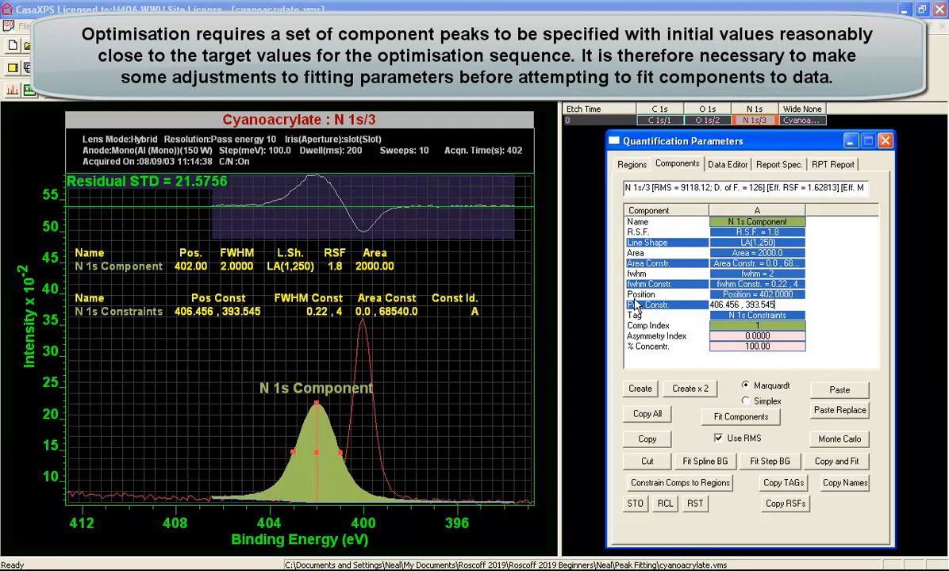
Step: Set the N 1s component's fwhm constraint to 0.22 , 3 and fit the component again
left_click(765, 266)
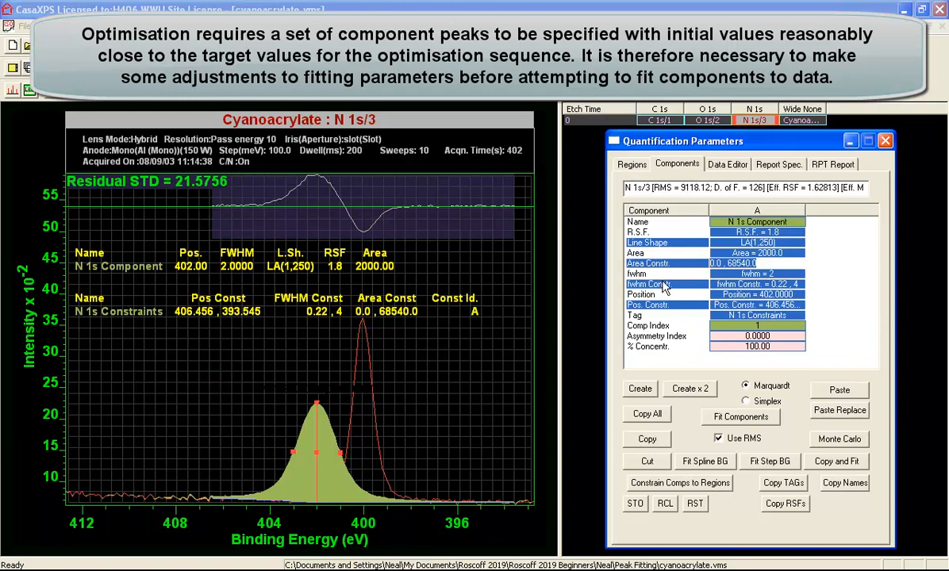
left_click(754, 283)
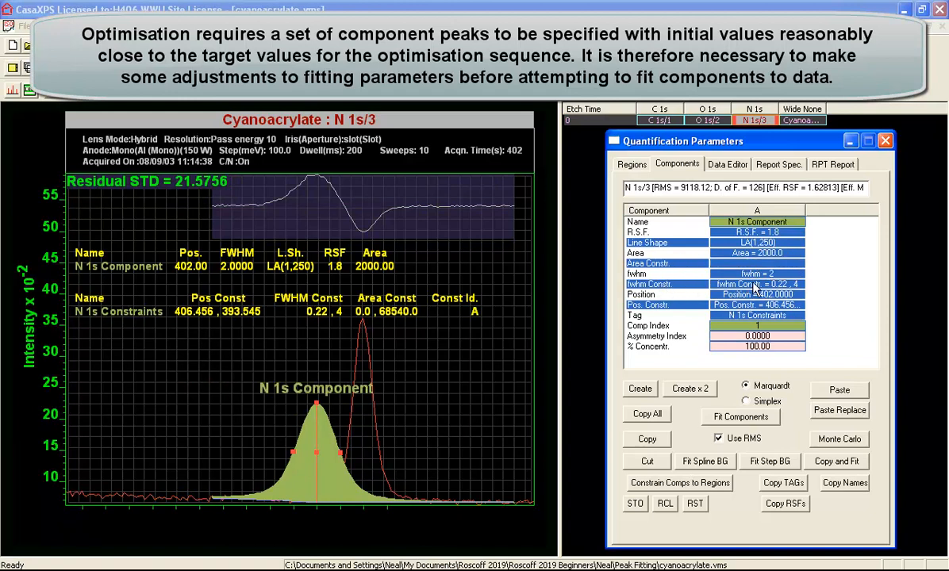
left_click(749, 305)
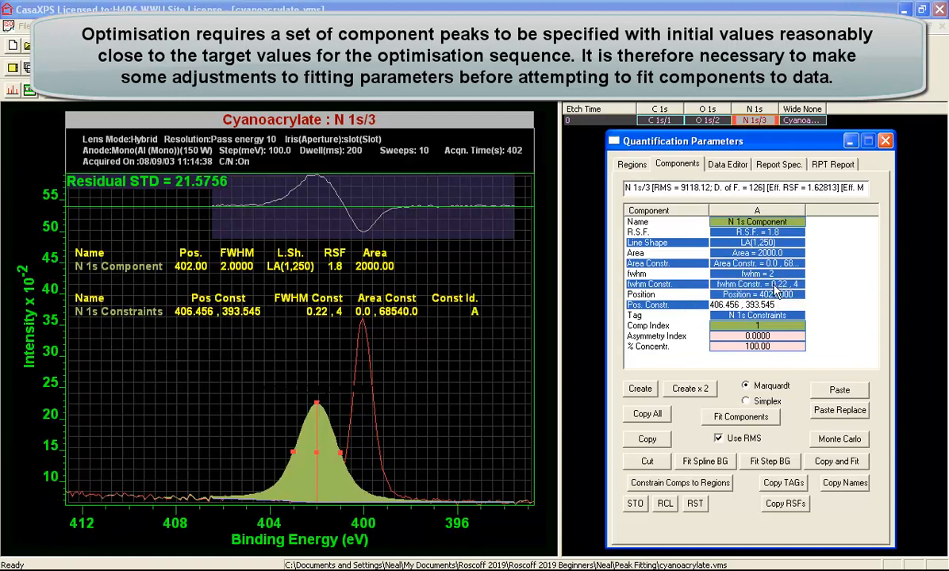
left_click(771, 284)
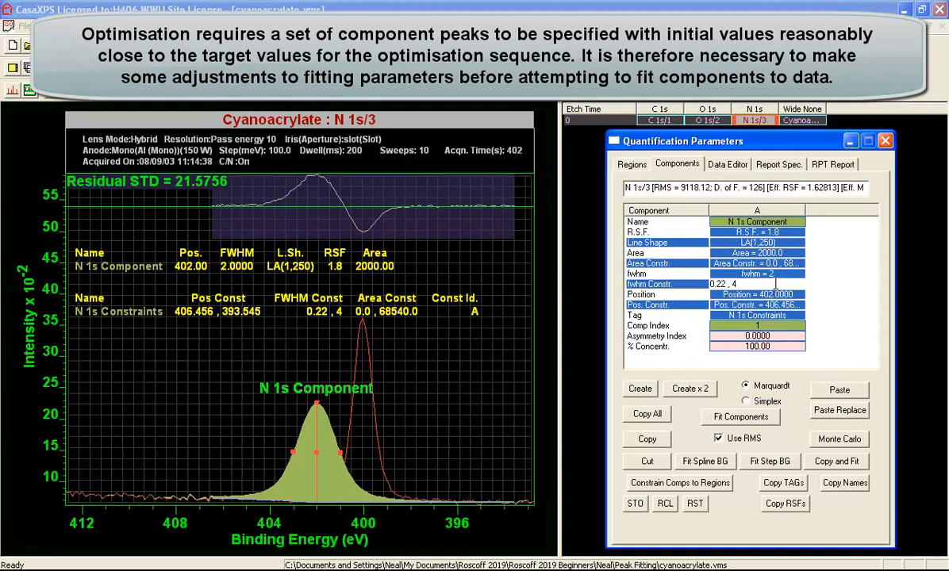
key("BackSpace")
type("3")
left_click(779, 293)
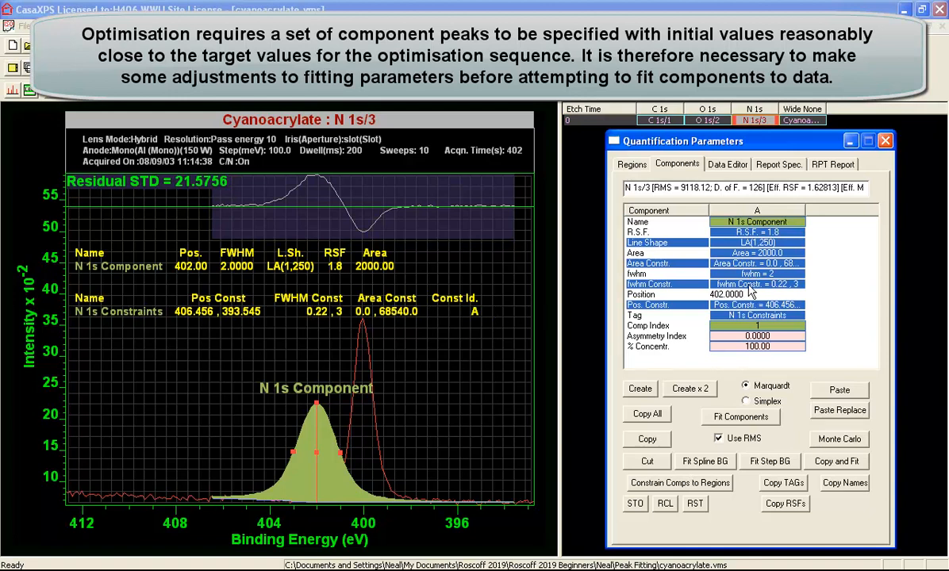
left_click(759, 418)
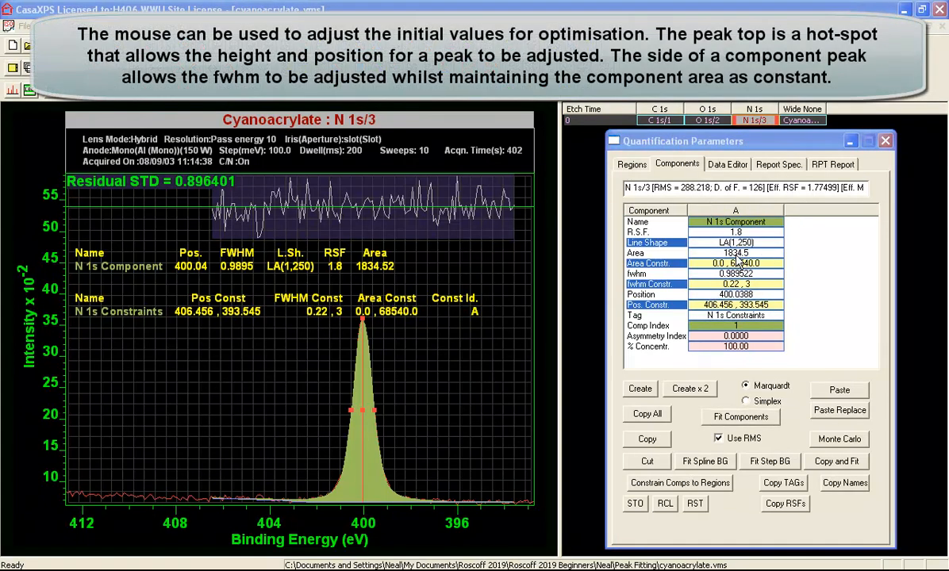
Step: Displace the N 1s component on the plot to about 397.64 eV with an fwhm of about 1.49, and refit it
left_click(733, 253)
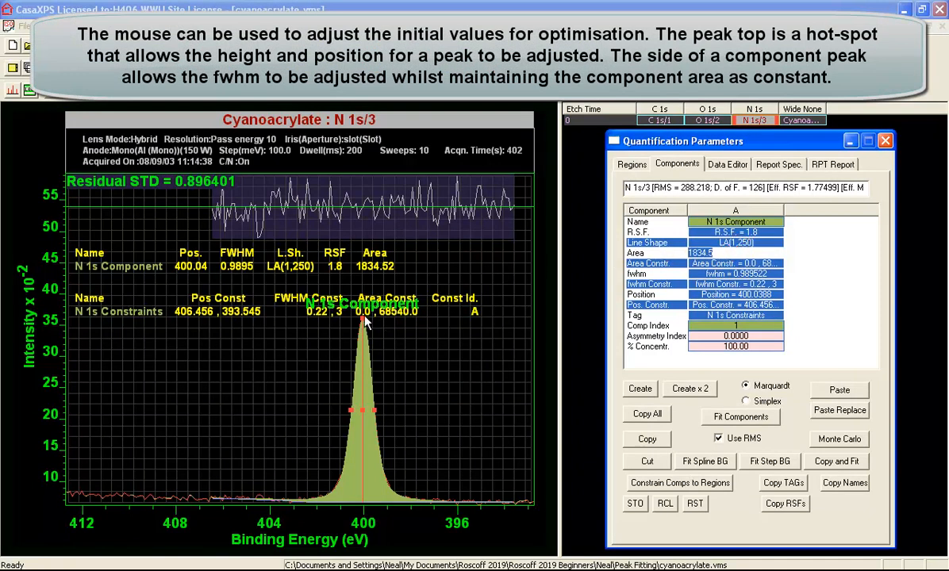
left_click_drag(362, 324, 436, 371)
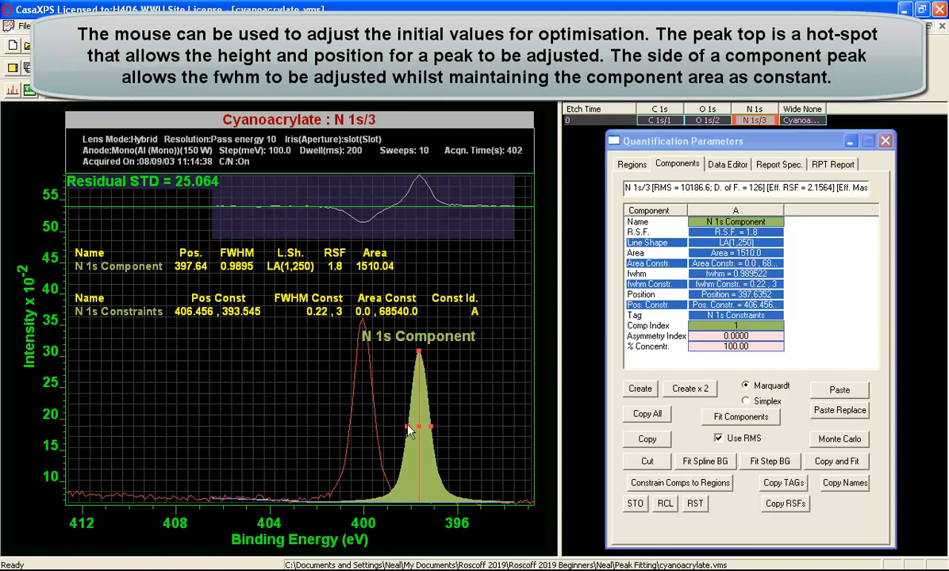
mouse_move(409, 427)
left_mouse_down()
mouse_move(389, 427)
mouse_move(413, 429)
left_mouse_up()
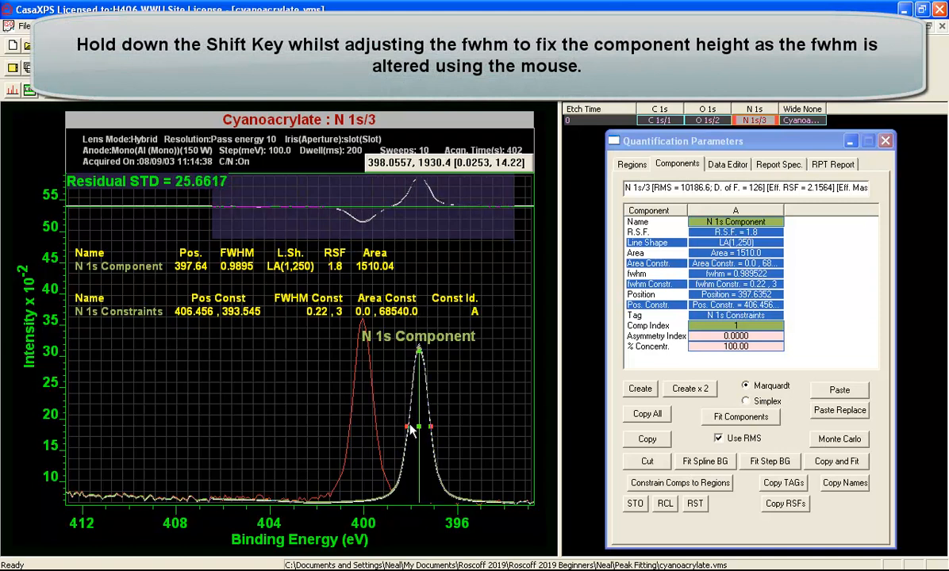
mouse_move(411, 429)
left_mouse_down()
mouse_move(392, 429)
mouse_move(404, 429)
left_mouse_up()
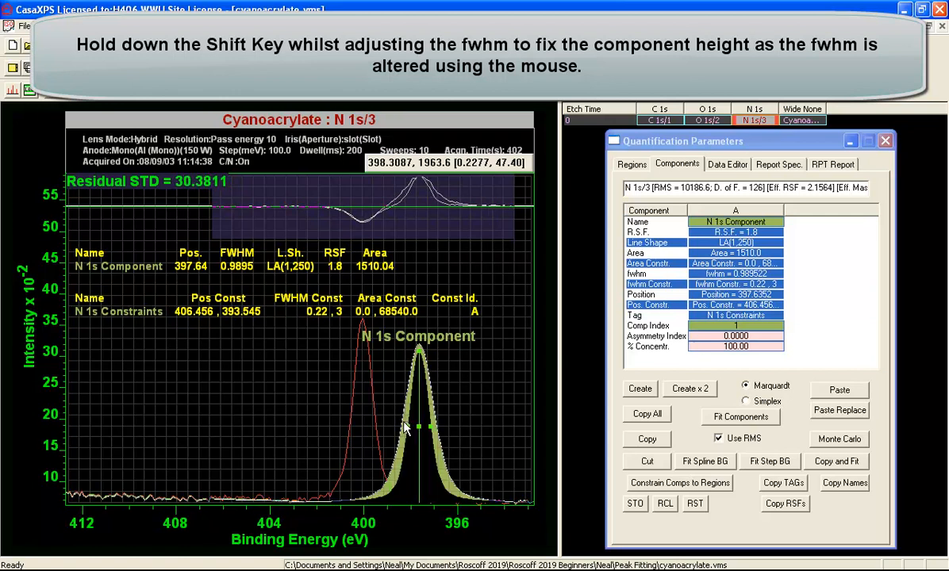
left_click_drag(404, 422, 403, 422)
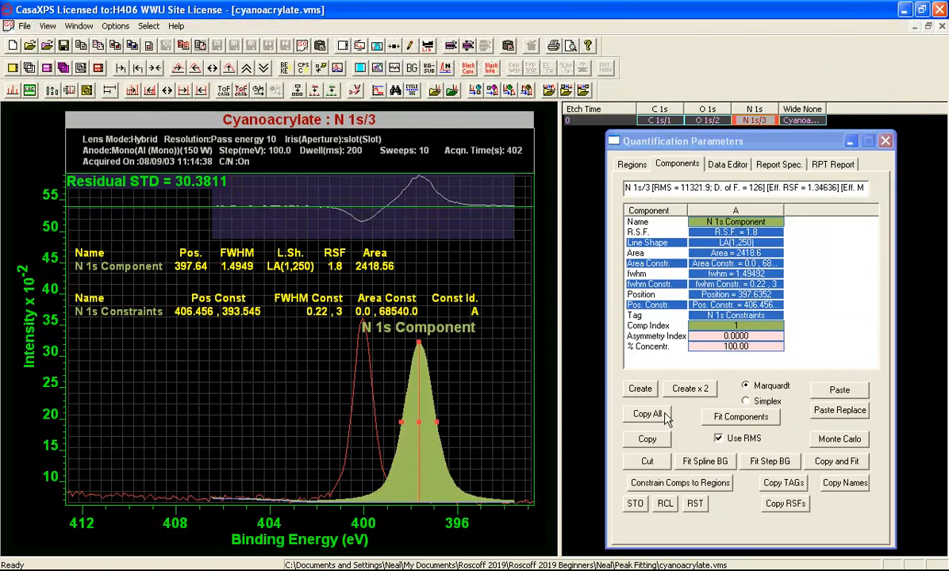
left_click(729, 419)
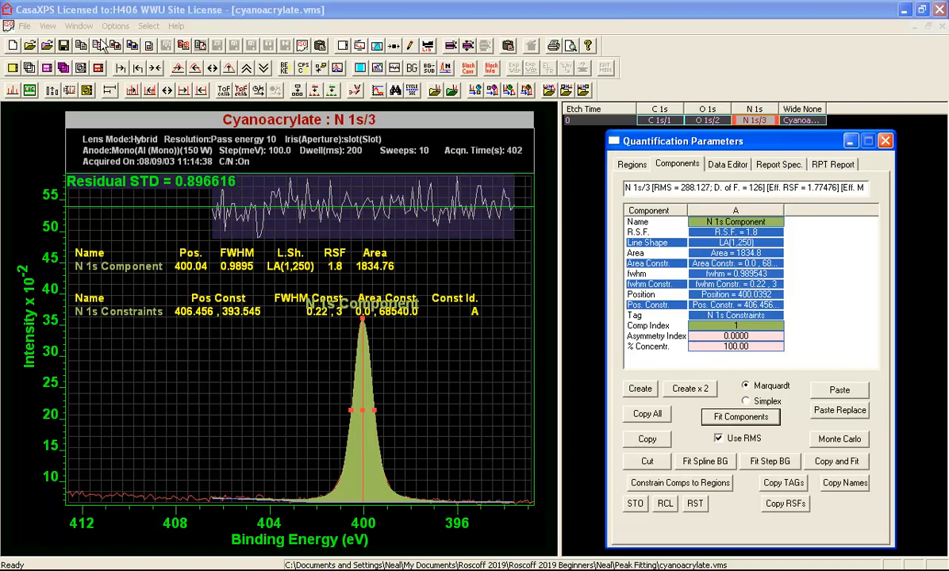
Step: Display the O 1s/2 spectrum and create a quantification region on it
left_click(238, 12)
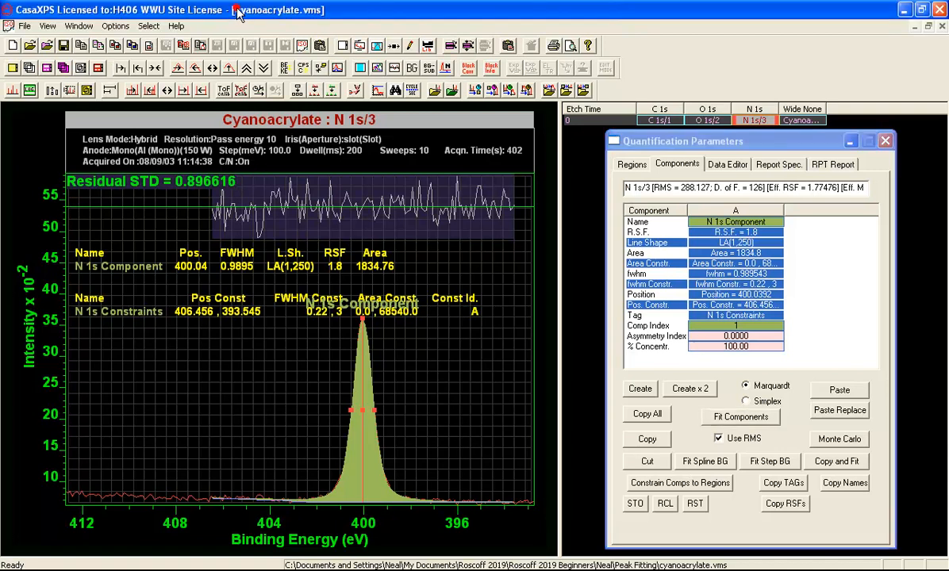
key("ctrl+Tab")
left_click(714, 123)
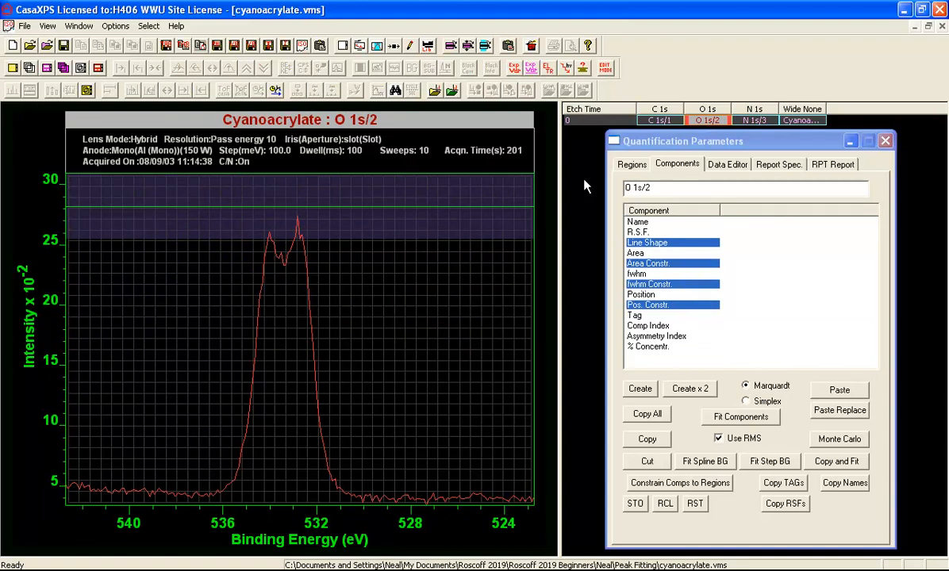
left_click(639, 163)
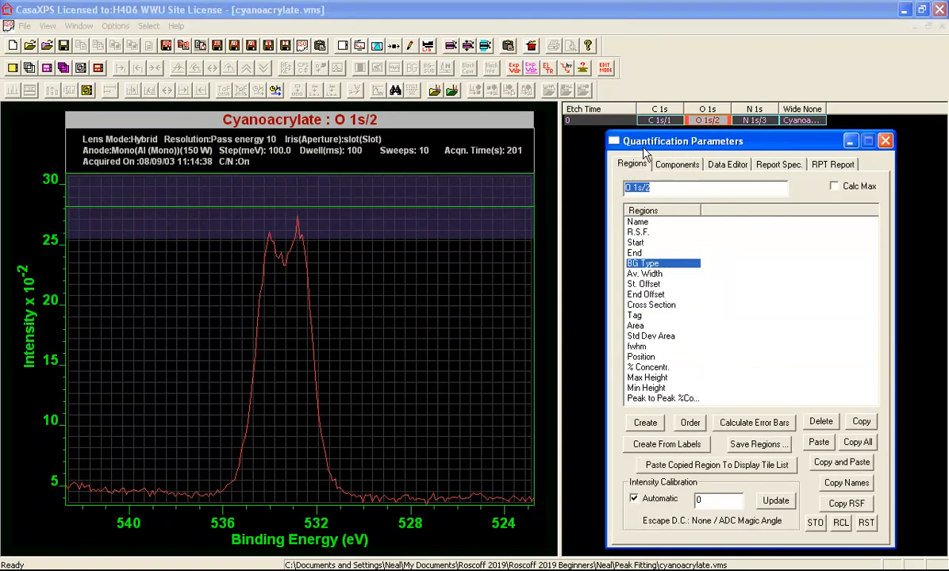
left_click(645, 422)
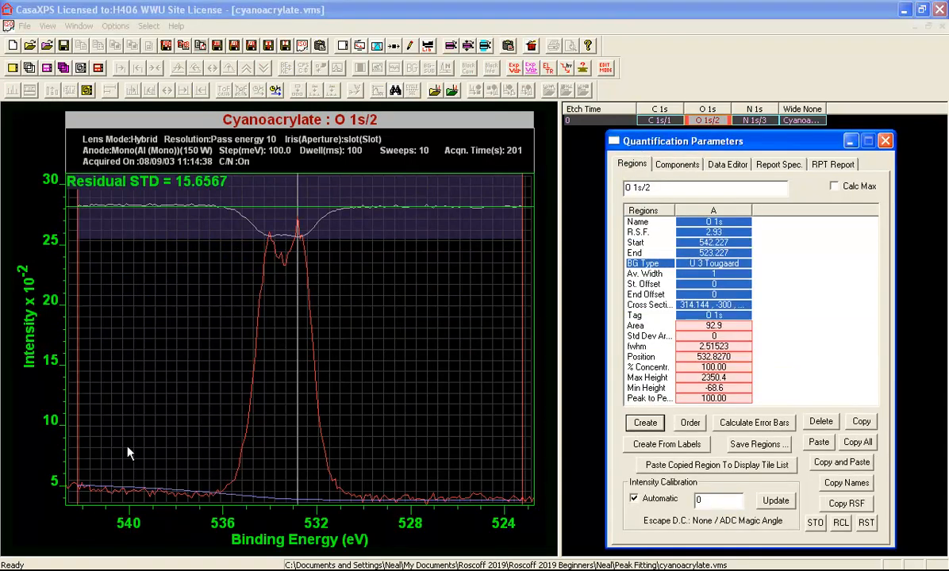
Step: Narrow the O 1s region on the plot to run from about 538.24 to about 527.76 eV
left_click_drag(88, 465, 144, 462)
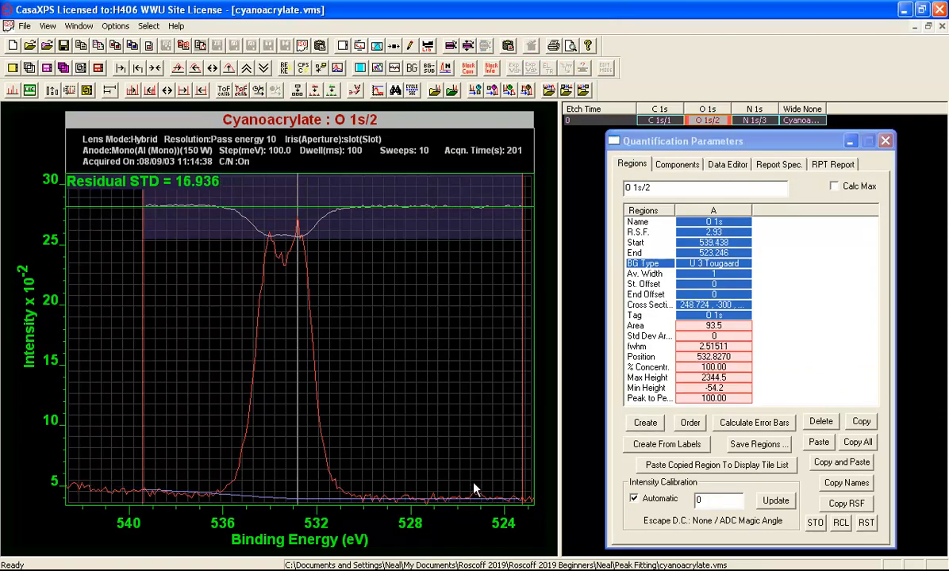
left_click_drag(510, 487, 429, 483)
left_click(157, 478)
left_click_drag(157, 479, 173, 476)
left_click_drag(420, 499, 415, 494)
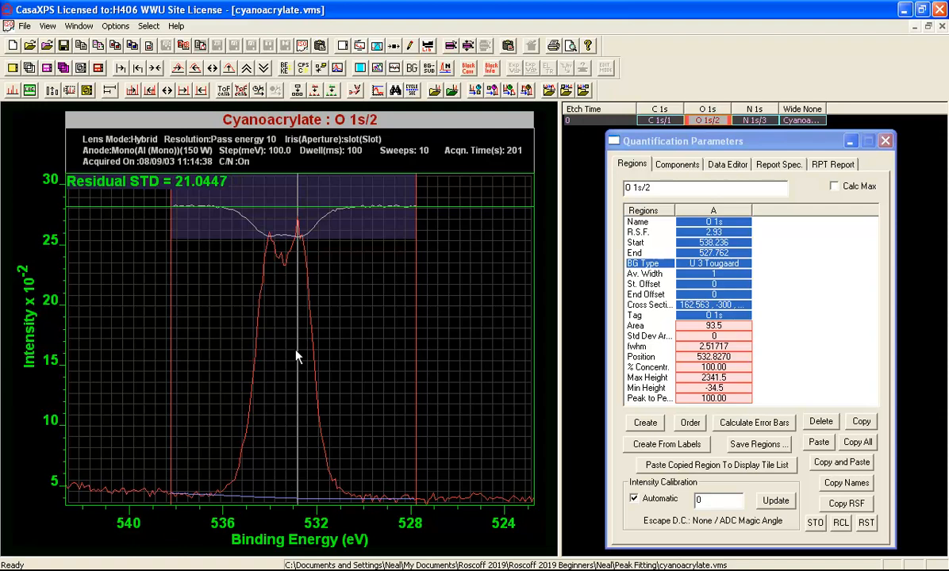
Step: Create an O 1s component shown as an unfilled purple curve and narrow its fwhm to about 1.59
left_click(677, 166)
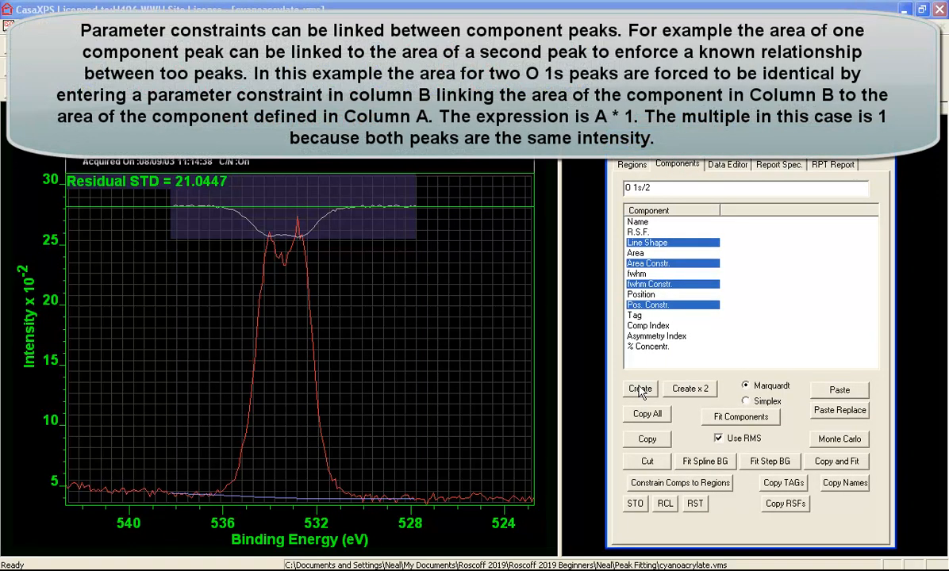
left_click(640, 389)
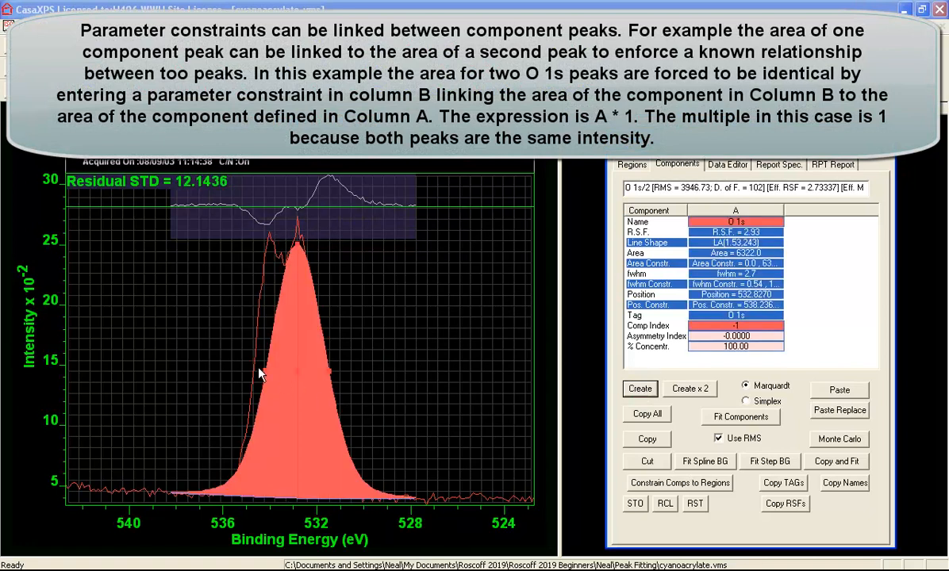
right_click(715, 223)
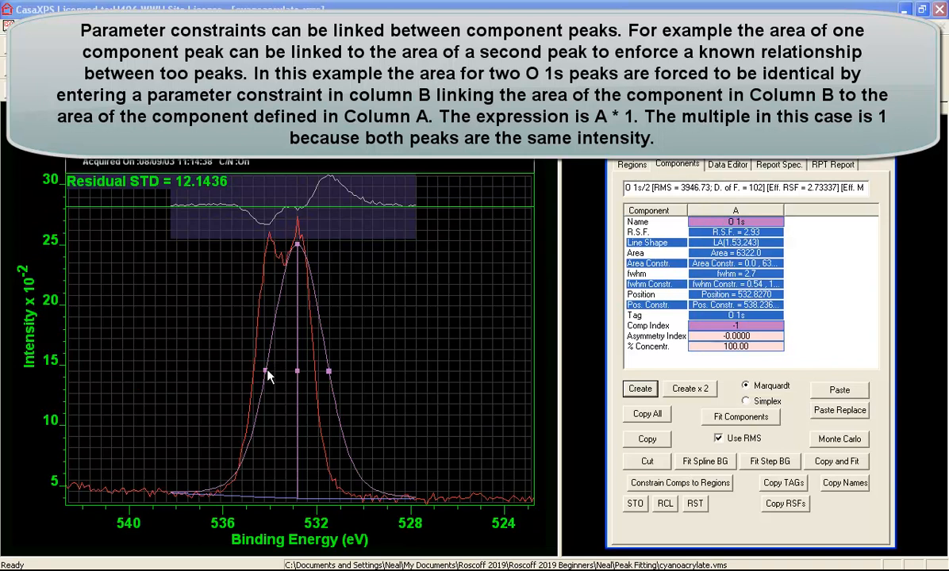
left_click_drag(267, 376, 344, 378)
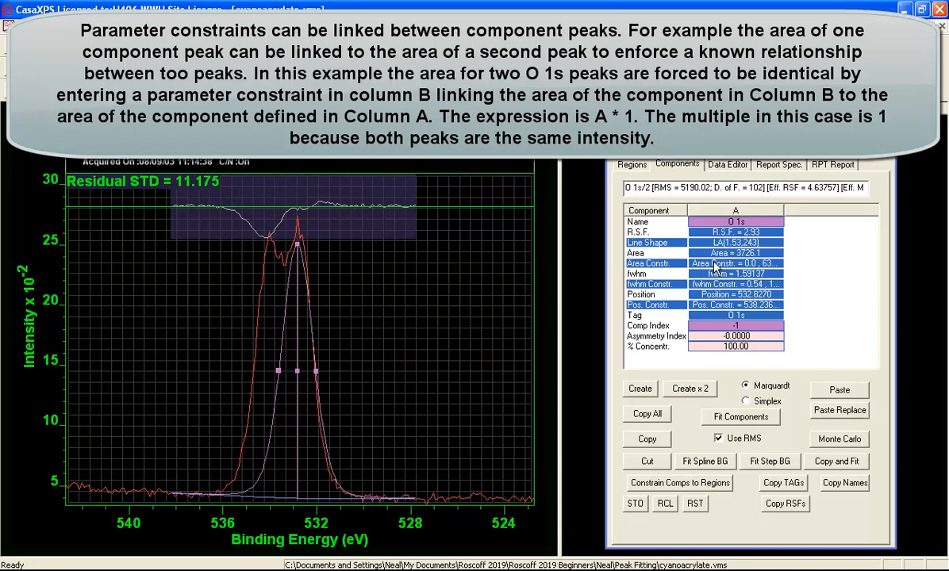
Step: Create a second O 1s component and fit both components to the data
left_click(640, 388)
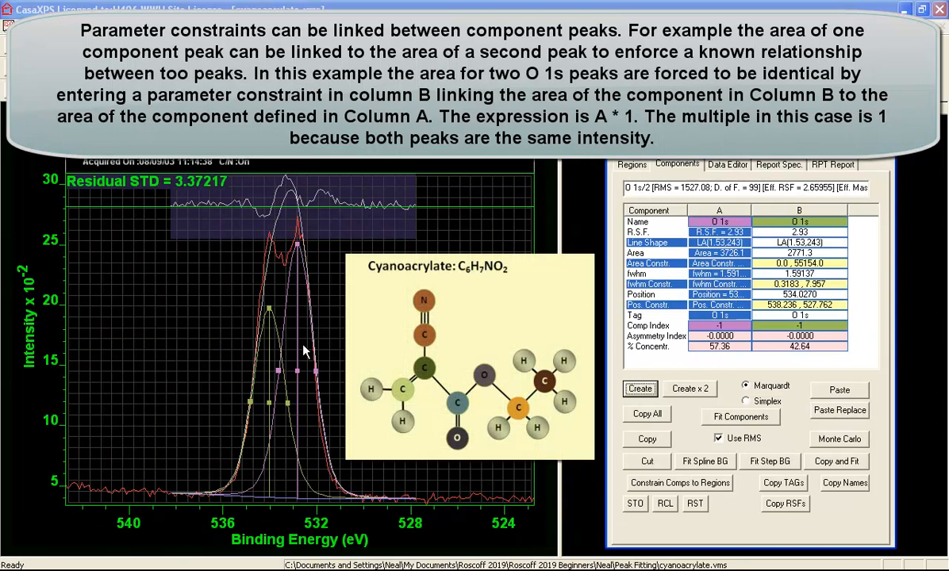
left_click(729, 418)
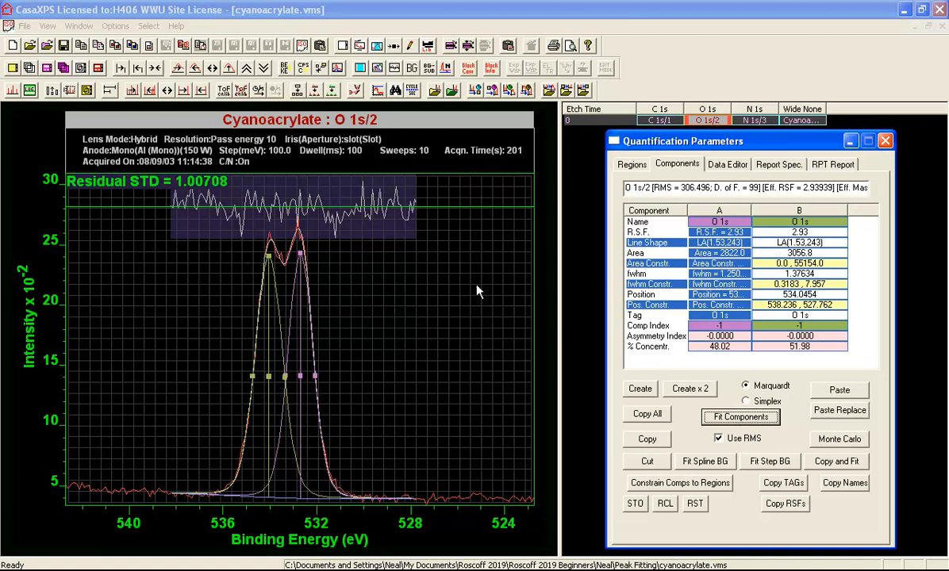
Step: Shift the two O 1s components apart on the plot, with component B at about 534.68 eV, and refit them
left_click_drag(268, 256, 316, 260)
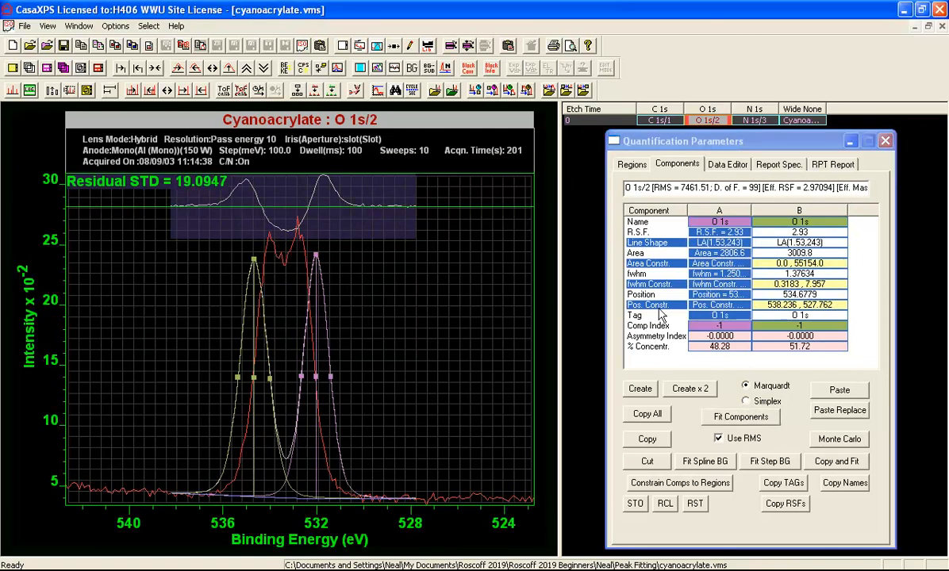
left_click(742, 418)
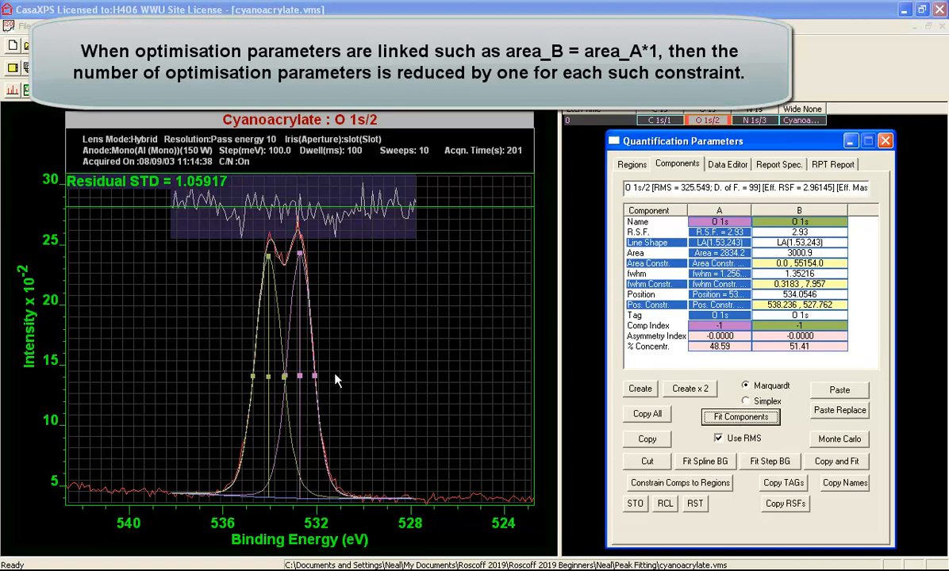
Step: Constrain the area of O 1s component B to A * 1
left_click(813, 263)
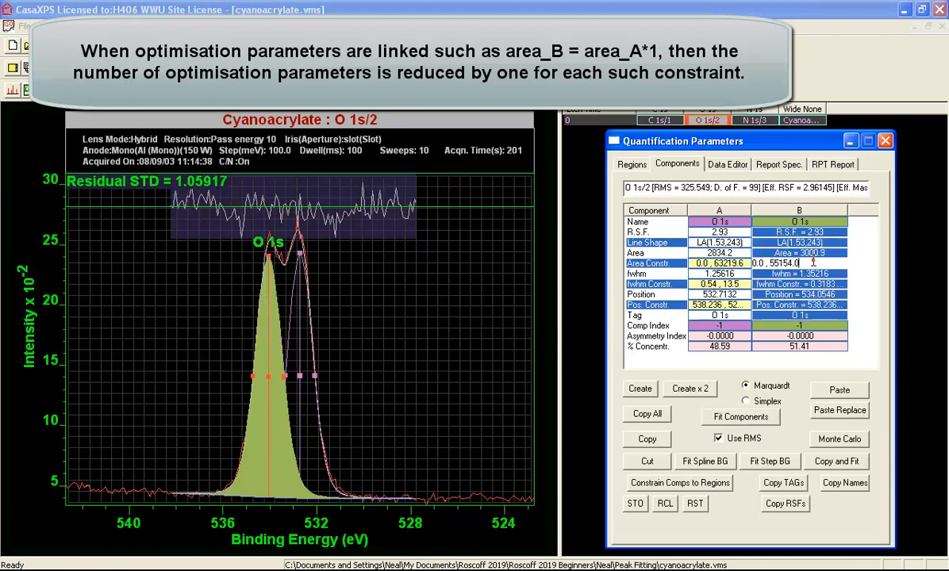
left_click_drag(814, 262, 751, 261)
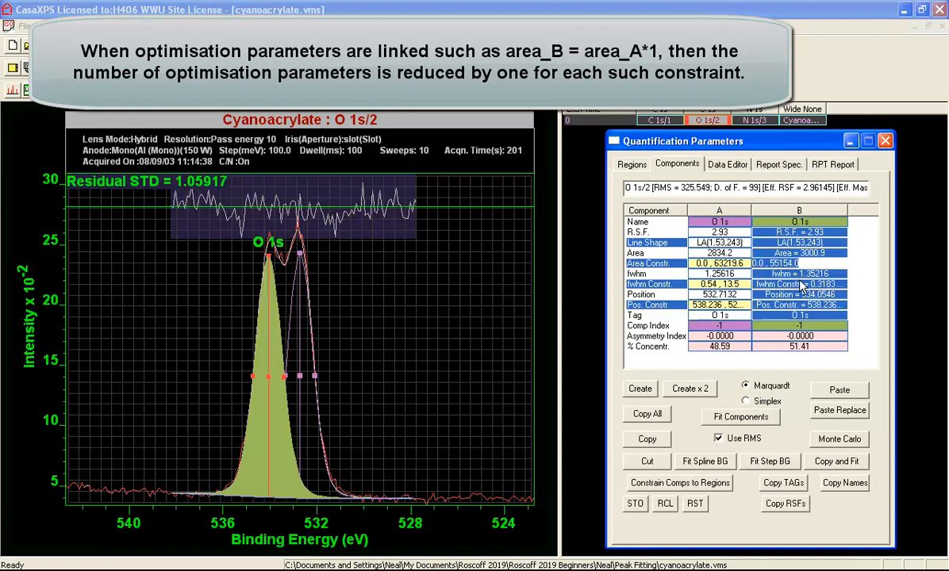
type("a")
type(" * 1.0588")
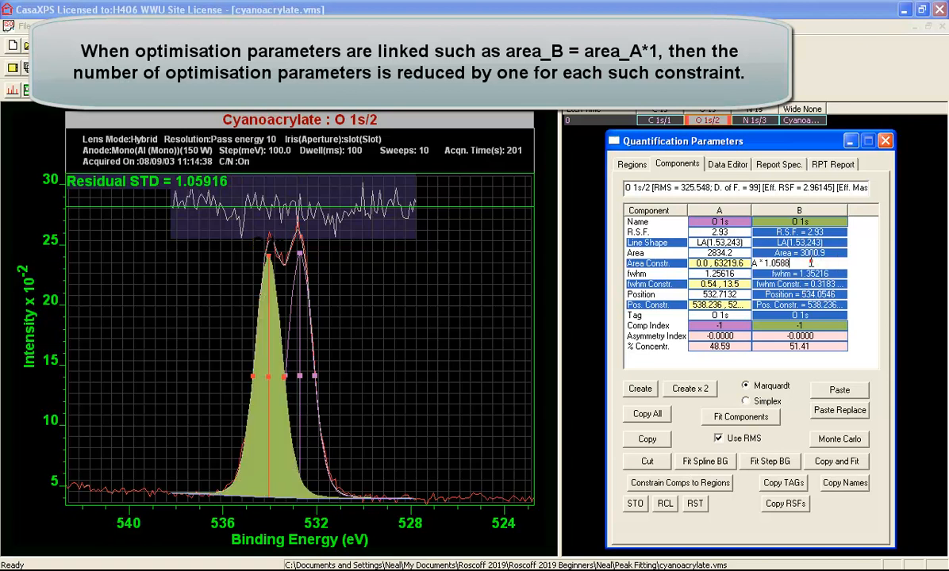
key("BackSpace")
left_click(831, 272)
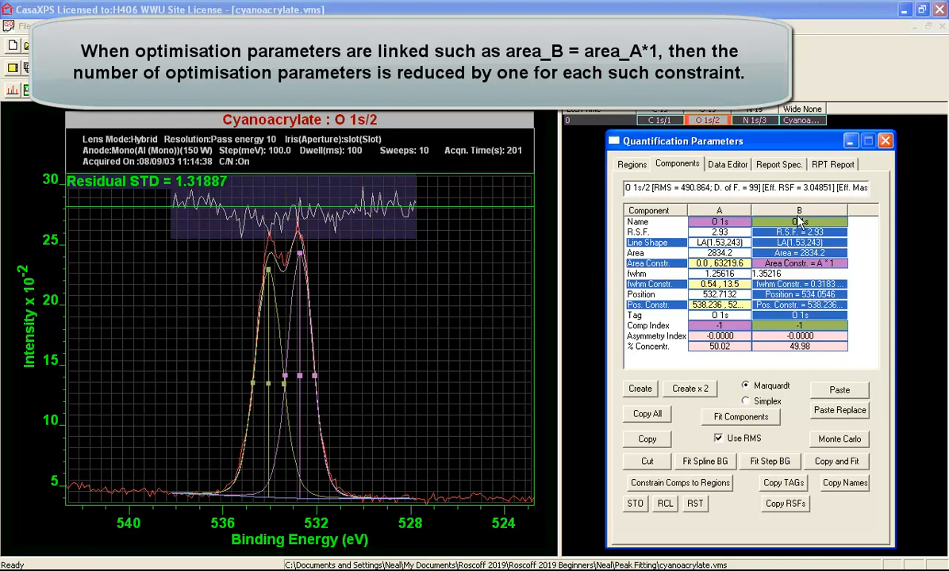
Step: Link the position constraint of O 1s component A to component B as a fixed offset, B - 1.3414
left_click(799, 264)
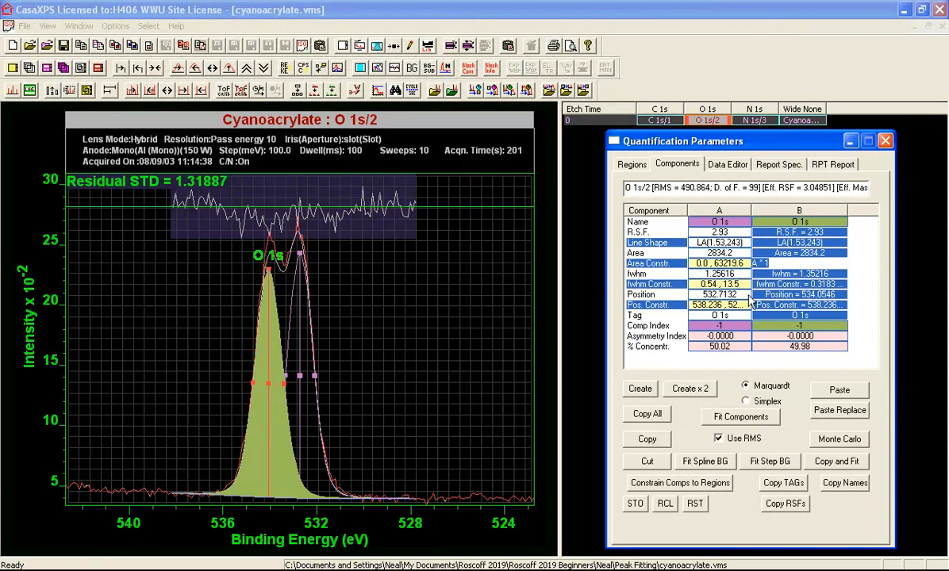
left_click(726, 306)
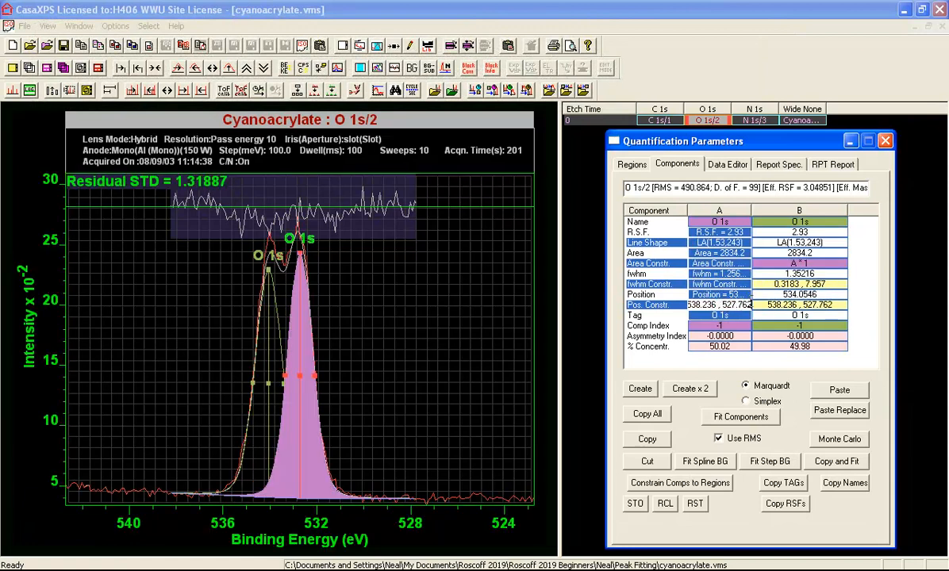
left_click_drag(748, 306, 631, 287)
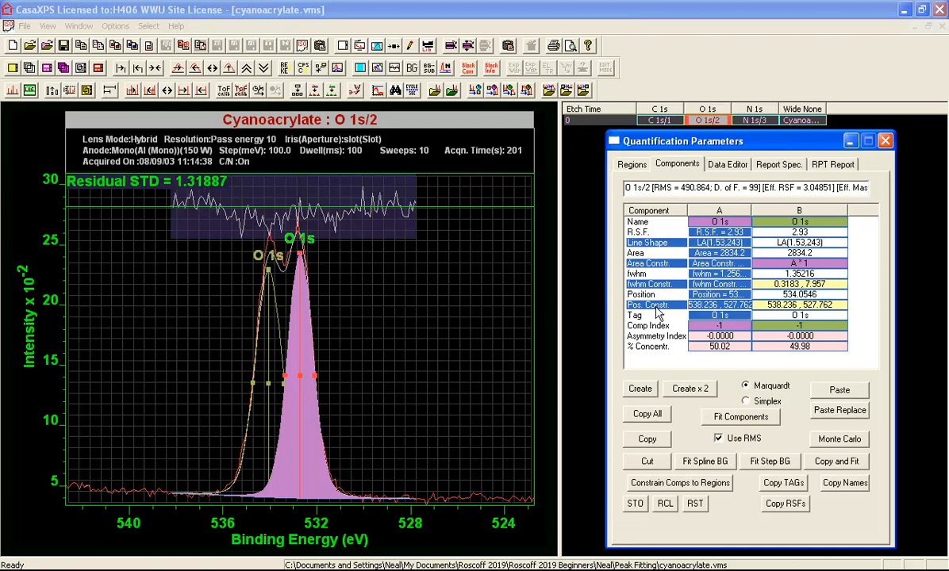
type("b")
key("Return")
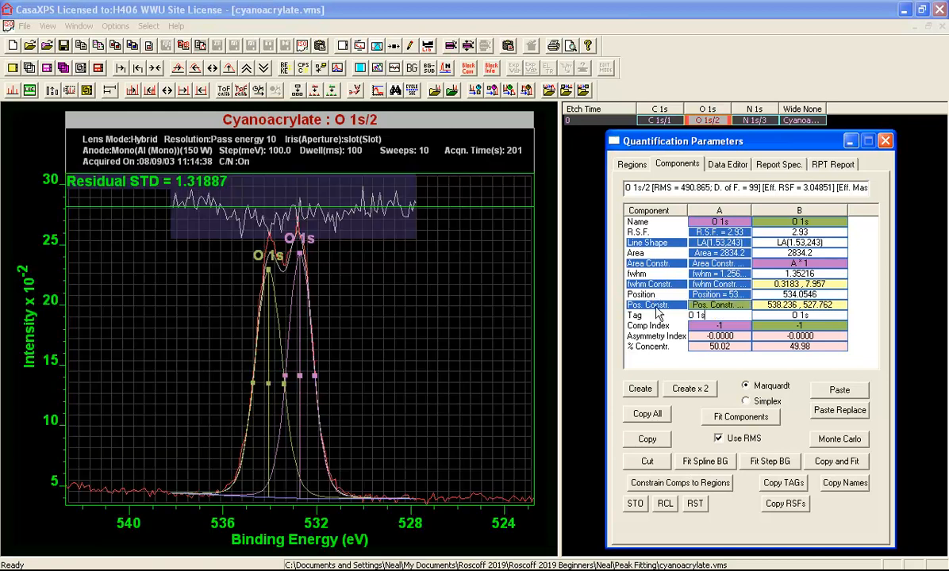
left_click(703, 305)
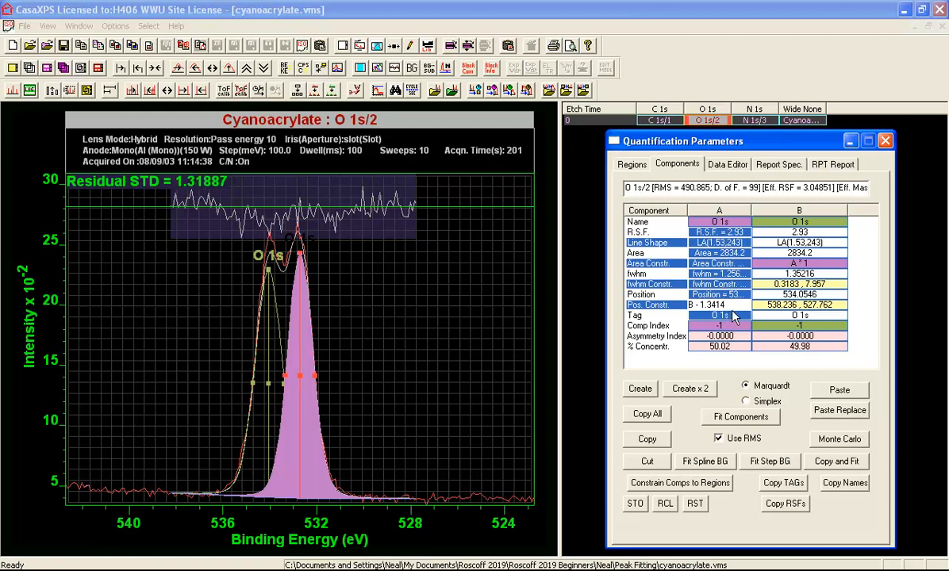
mouse_move(706, 304)
left_mouse_down()
mouse_move(737, 302)
mouse_move(689, 305)
left_mouse_up()
left_click(809, 295)
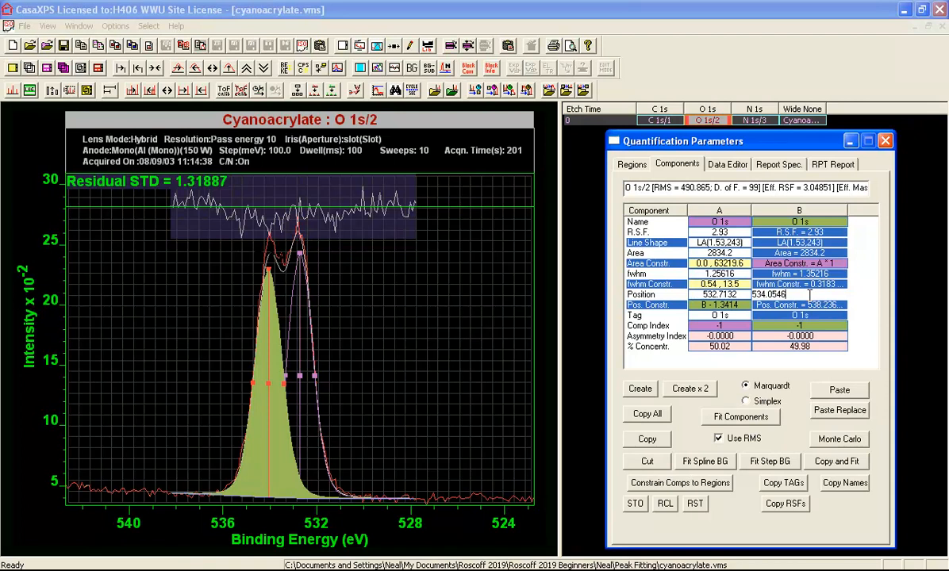
Step: Replace component A's position constraint with #2, giving the interval 534.713 , 530.713
left_click(738, 305)
left_click_drag(730, 307, 624, 308)
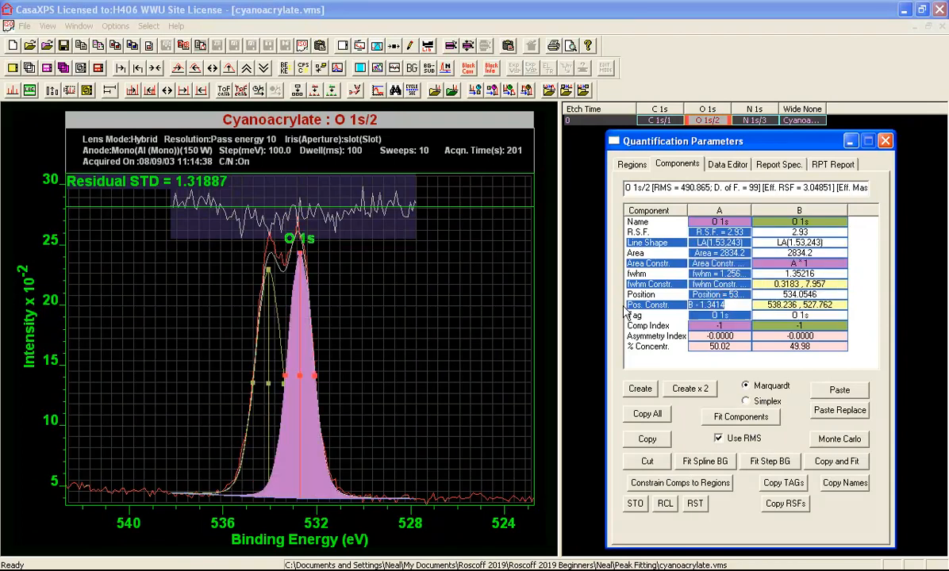
type("#2")
key("Return")
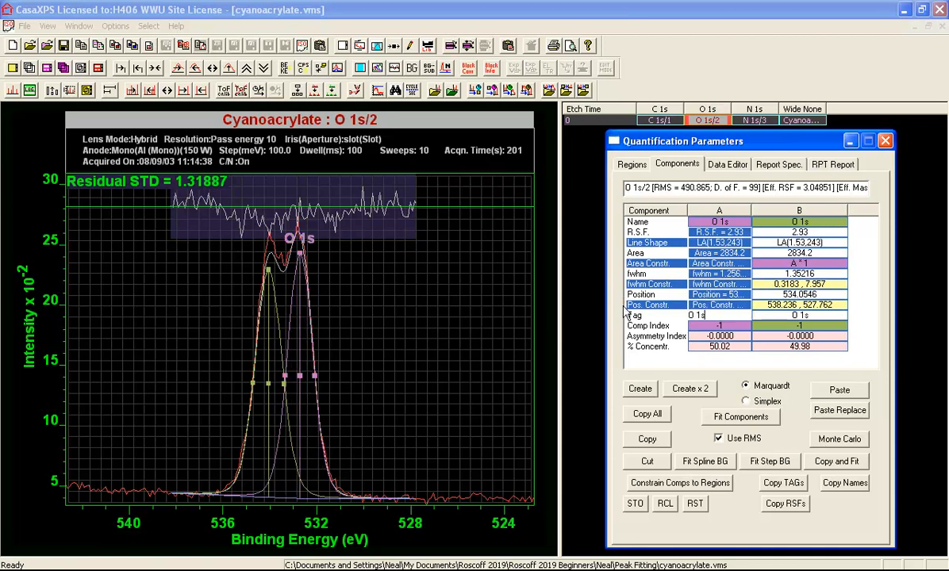
left_click(707, 307)
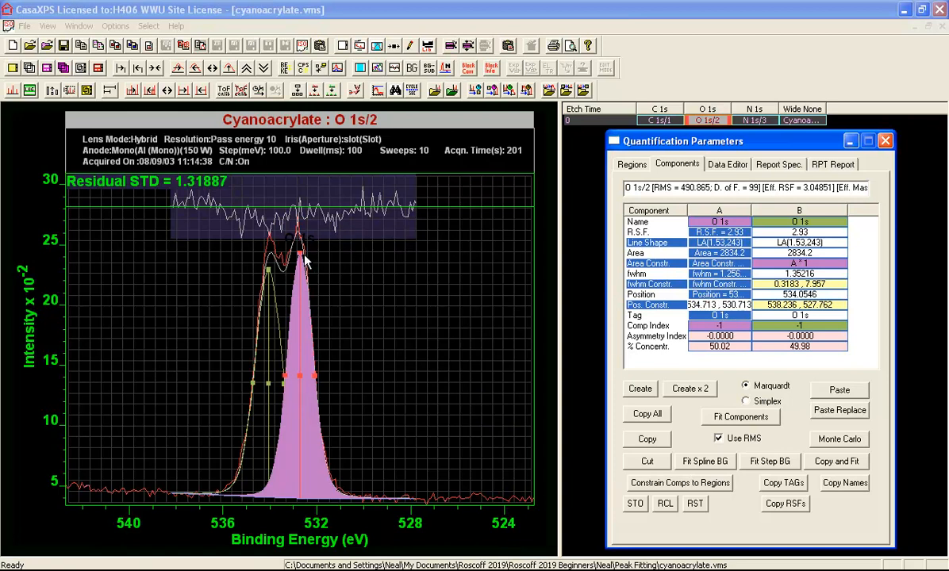
Step: Shift O 1s component A to a lower binding energy on the plot and refit both components
mouse_move(302, 260)
left_mouse_down()
mouse_move(326, 247)
mouse_move(292, 248)
mouse_move(310, 249)
left_mouse_up()
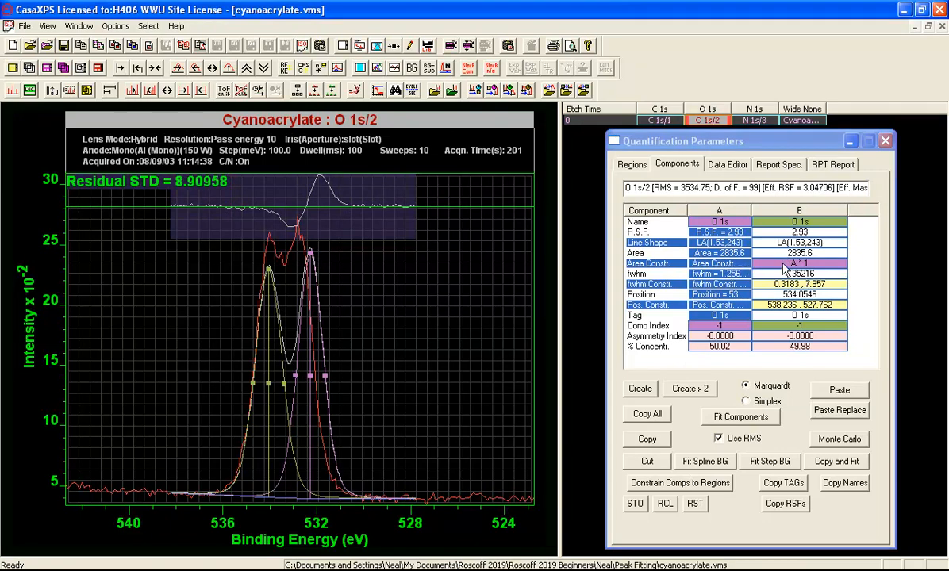
left_click(734, 418)
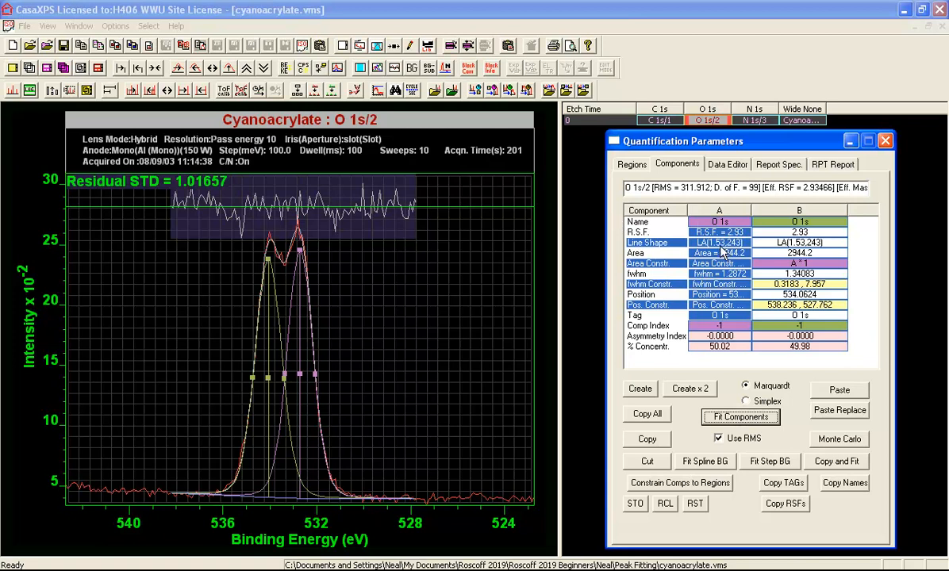
Step: Set the line shape of the O 1s components to LA(1.53,143) and refit them
left_click(724, 252)
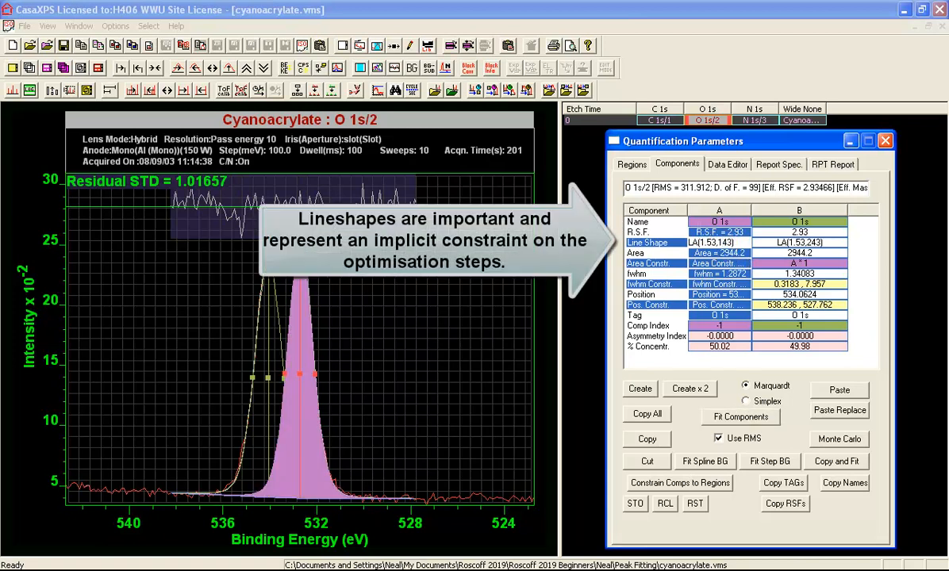
key("Return")
key("Return")
left_click(745, 418)
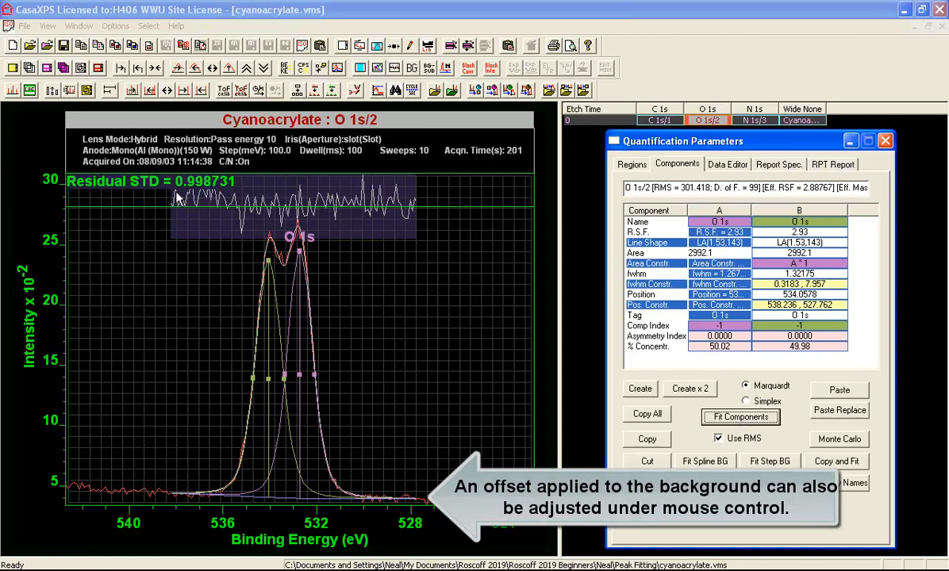
Step: Adjust the background offset at the high and low binding energy ends of the O 1s region, refitting the components after each change
mouse_move(180, 500)
left_mouse_down()
mouse_move(197, 516)
mouse_move(182, 504)
left_mouse_up()
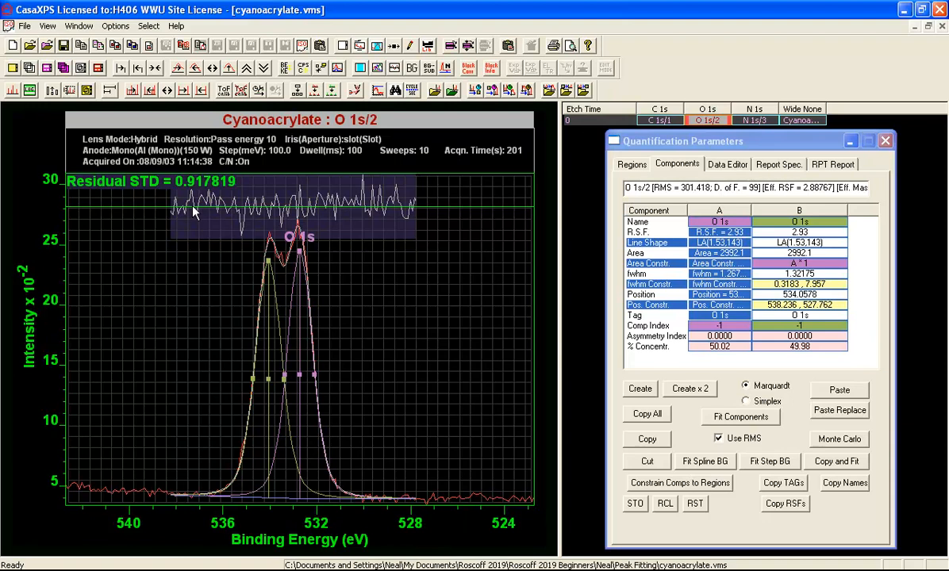
left_click(740, 417)
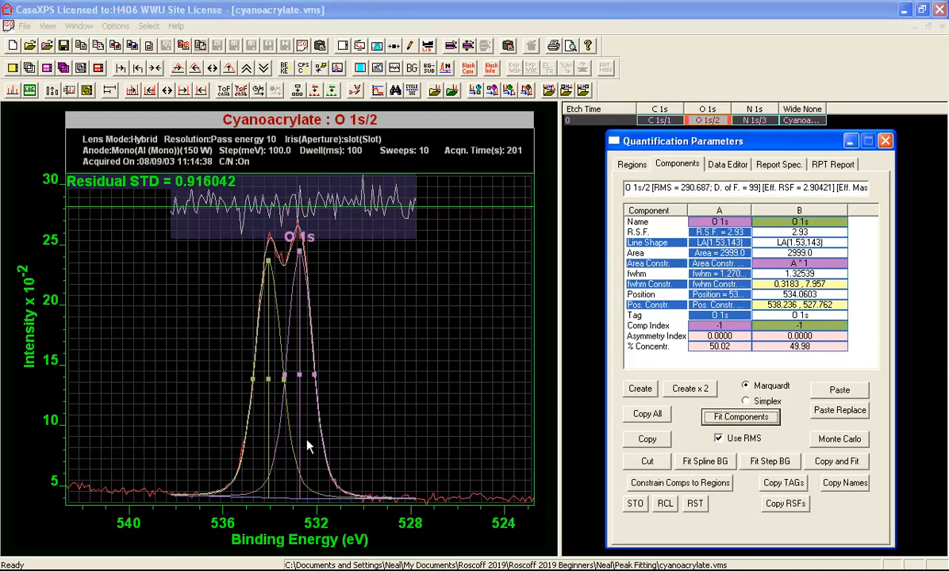
mouse_move(141, 454)
left_mouse_down()
mouse_move(451, 499)
mouse_move(465, 512)
left_mouse_up()
left_click(442, 475)
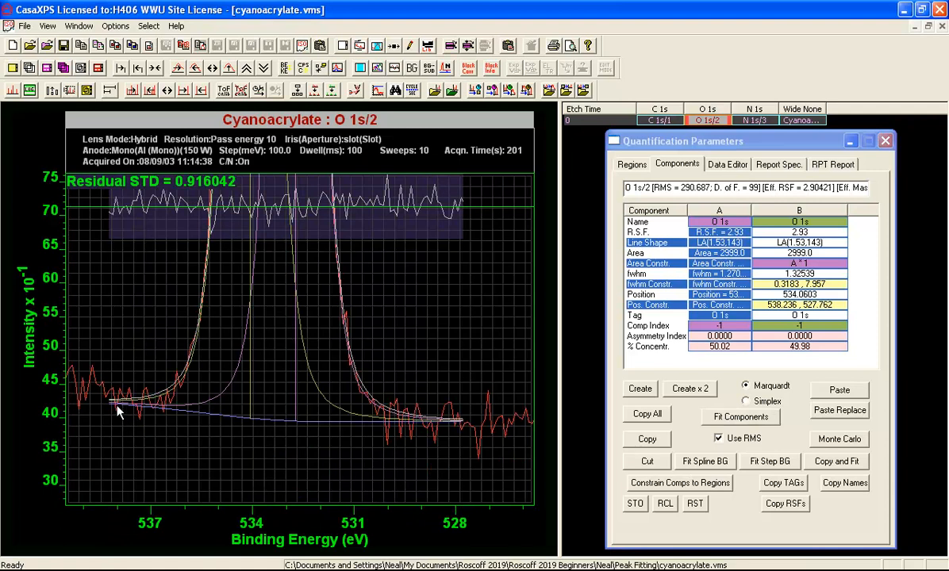
mouse_move(461, 427)
left_mouse_down()
mouse_move(460, 441)
mouse_move(461, 421)
mouse_move(464, 432)
left_mouse_up()
left_click(741, 417)
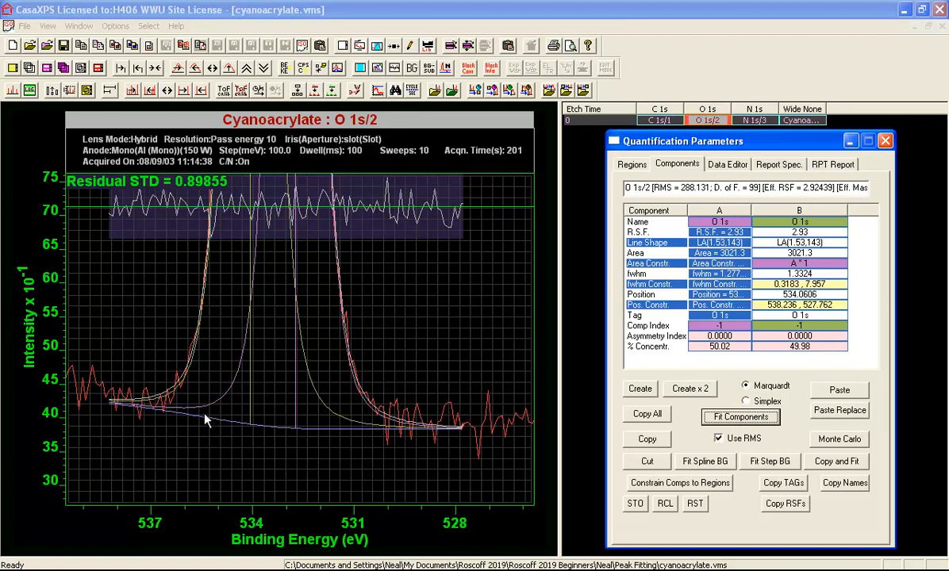
Step: Inspect the fitted positions of both O 1s components against the full spectrum
left_click(228, 70)
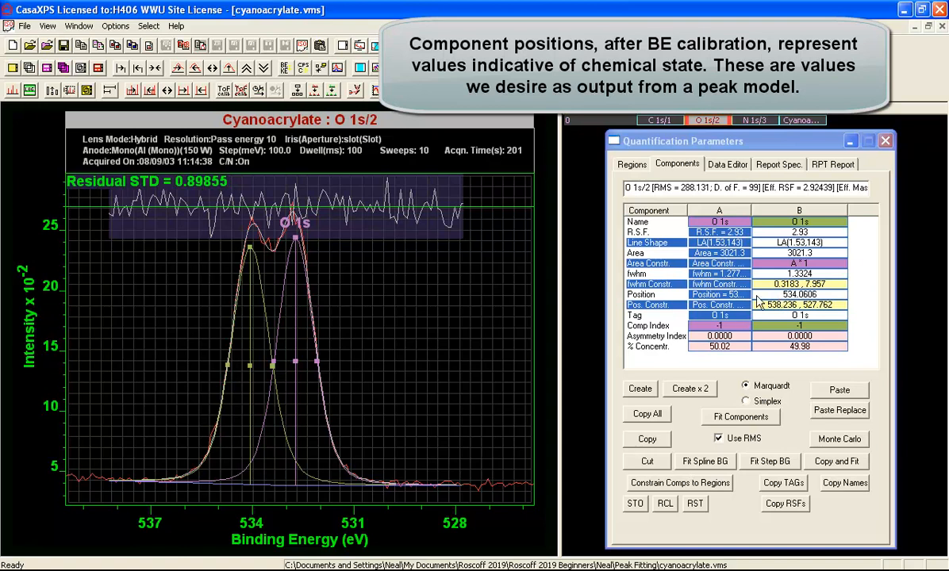
left_click(732, 305)
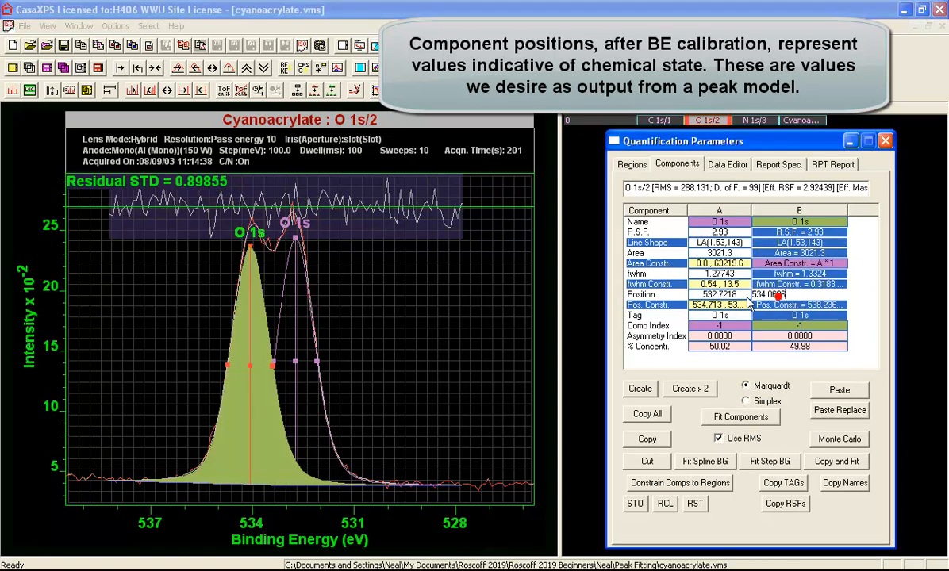
left_click(730, 296)
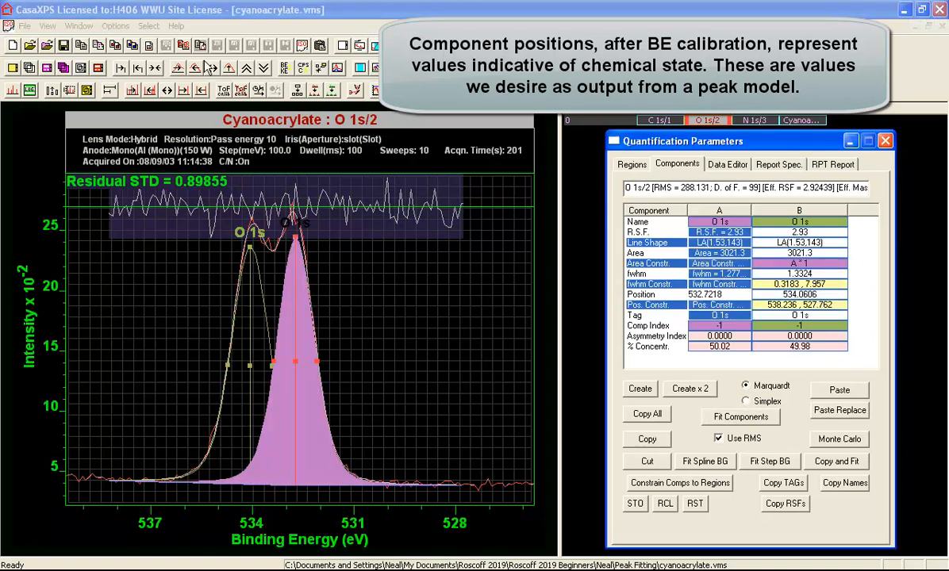
left_click(153, 69)
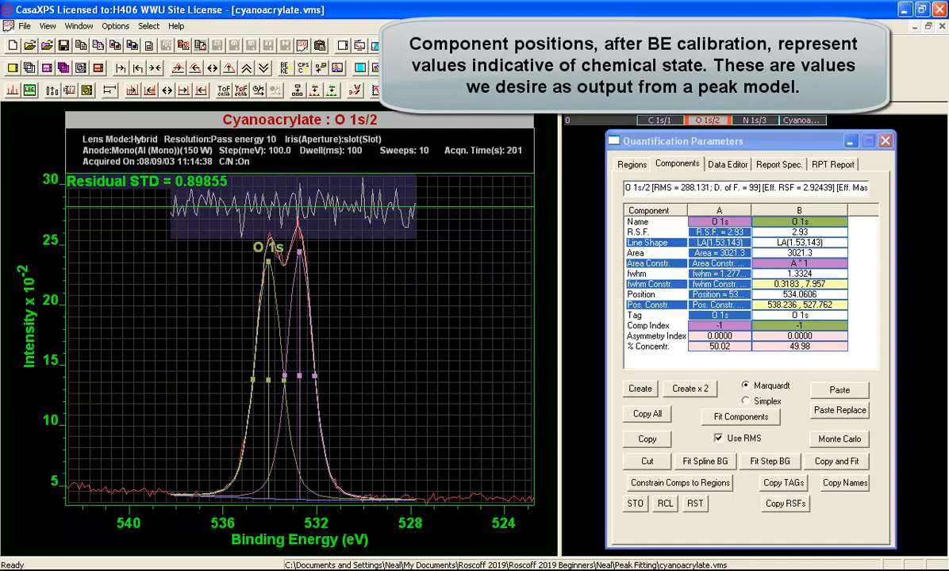
Step: Annotate the O 1s plot with a components table showing name, position, FWHM, line shape, area and % area, without constraints or TAG names
left_click(410, 46)
mouse_move(466, 154)
left_mouse_down()
mouse_move(423, 143)
mouse_move(606, 194)
left_mouse_up()
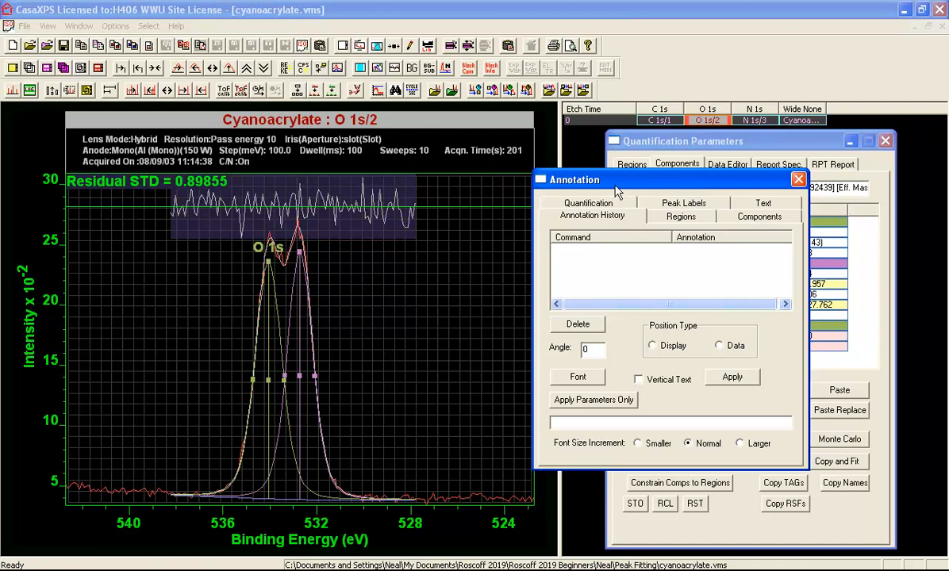
left_click(752, 218)
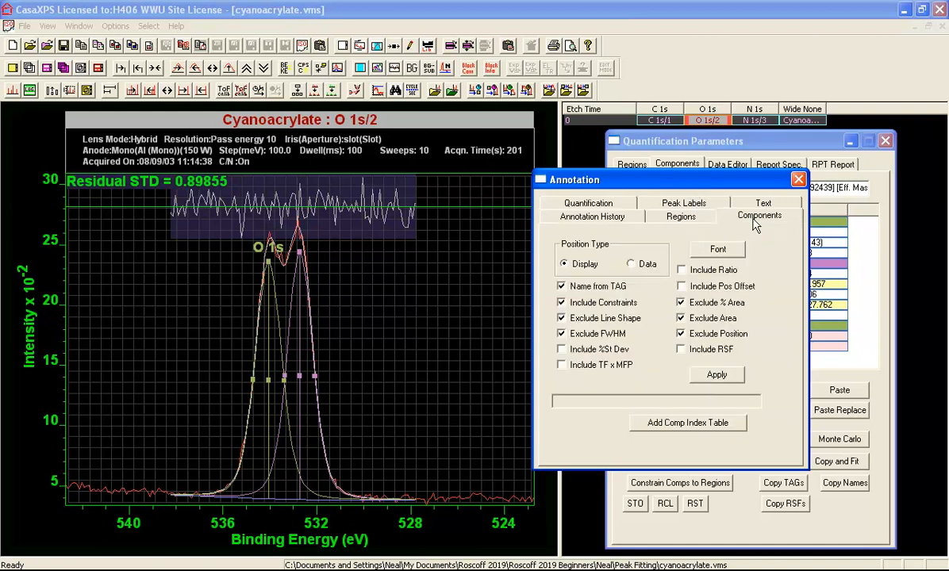
left_click(583, 318)
left_click(579, 334)
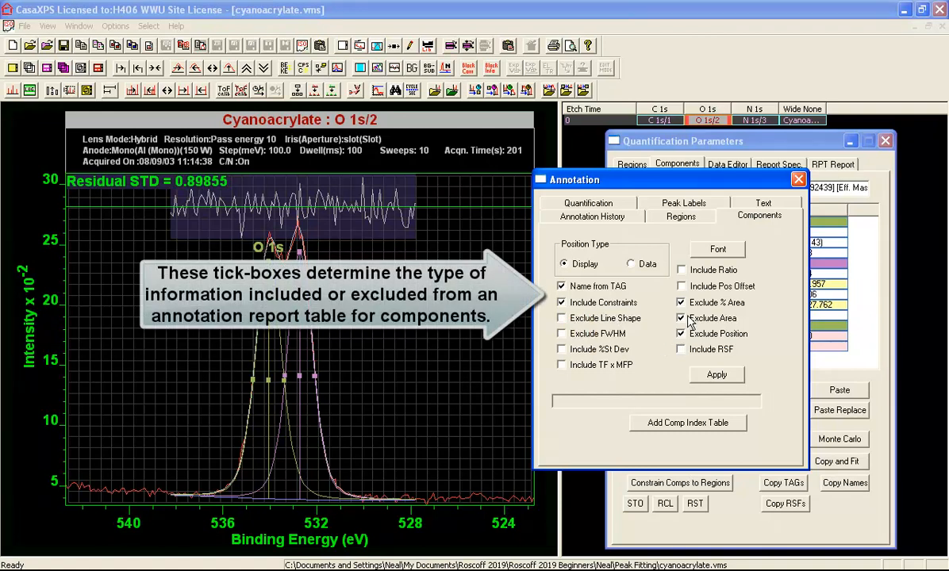
left_click(682, 318)
left_click(682, 302)
left_click(684, 334)
left_click(576, 288)
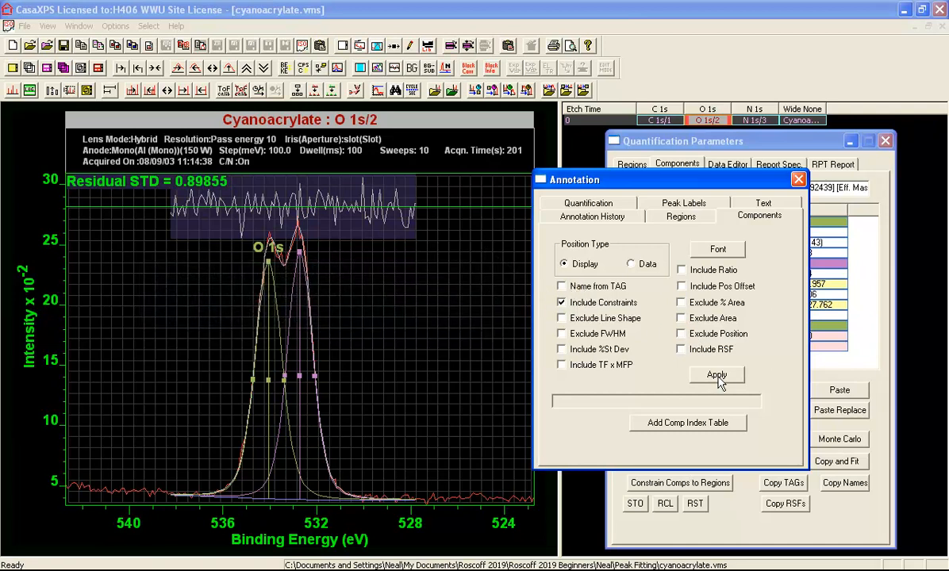
left_click(597, 306)
left_click(726, 378)
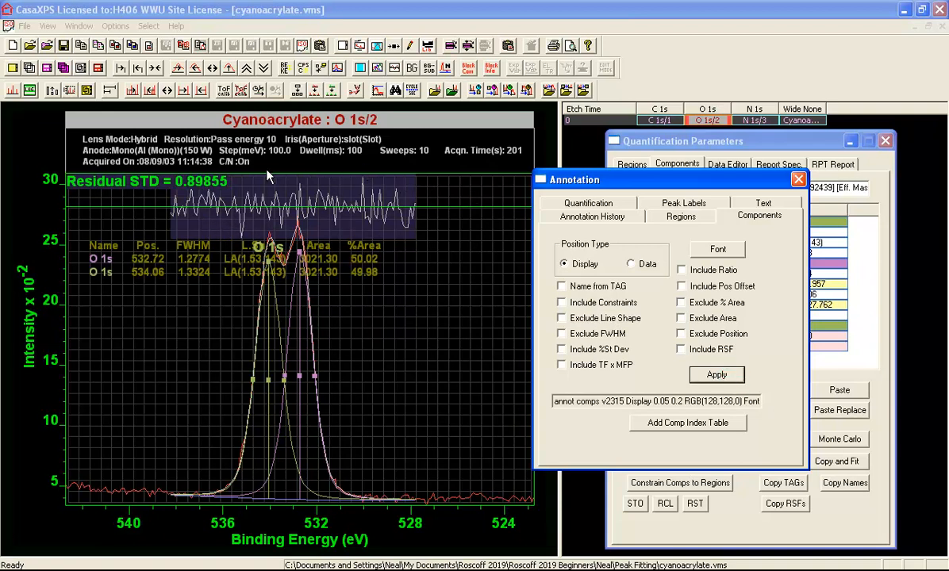
Step: Move the components table slightly down and left, extend the intensity scale to clear the peaks, and close the annotation settings
left_click(558, 214)
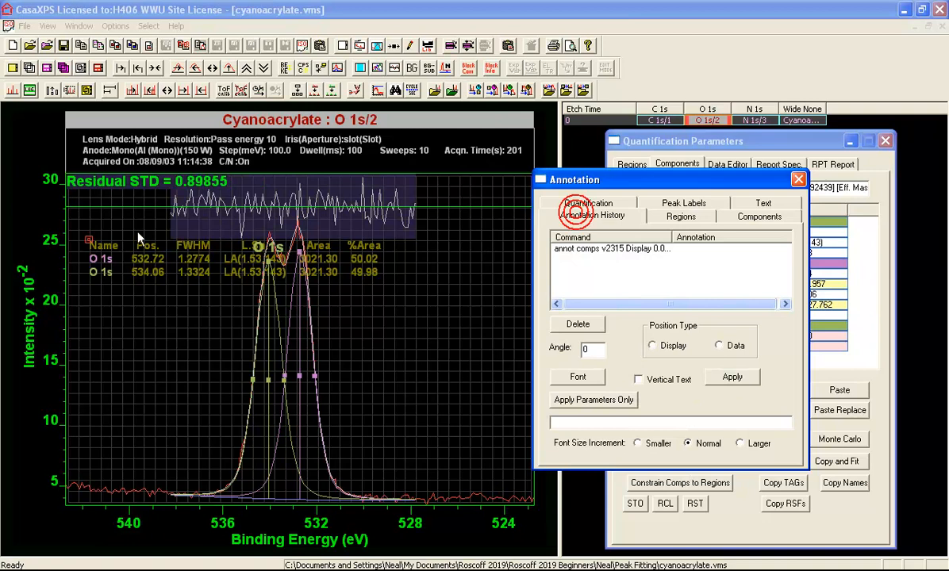
left_click_drag(87, 238, 86, 243)
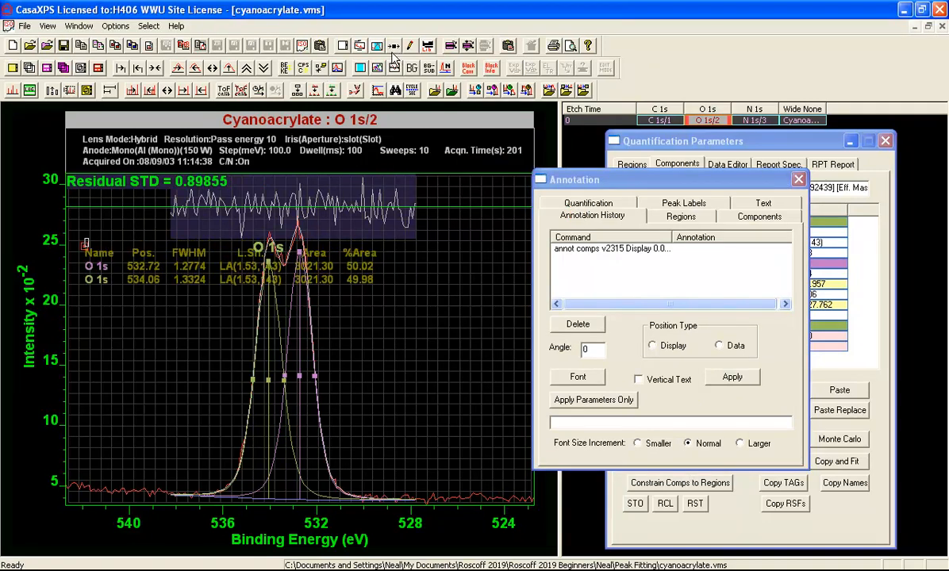
left_click(229, 68)
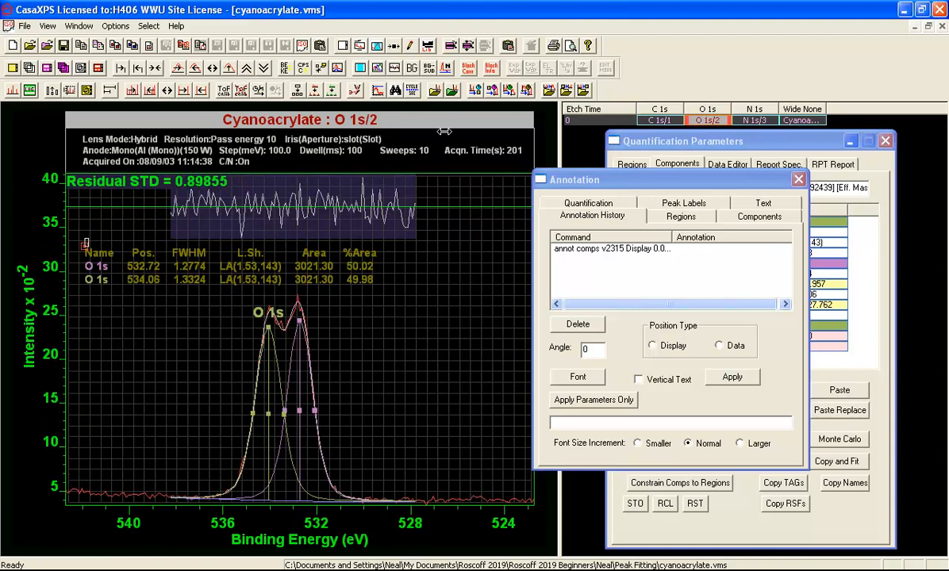
left_click(798, 180)
Step: Consult the cyanoacrylate structure diagram, and display the C 1s/1 spectrum
key("ctrl+Tab")
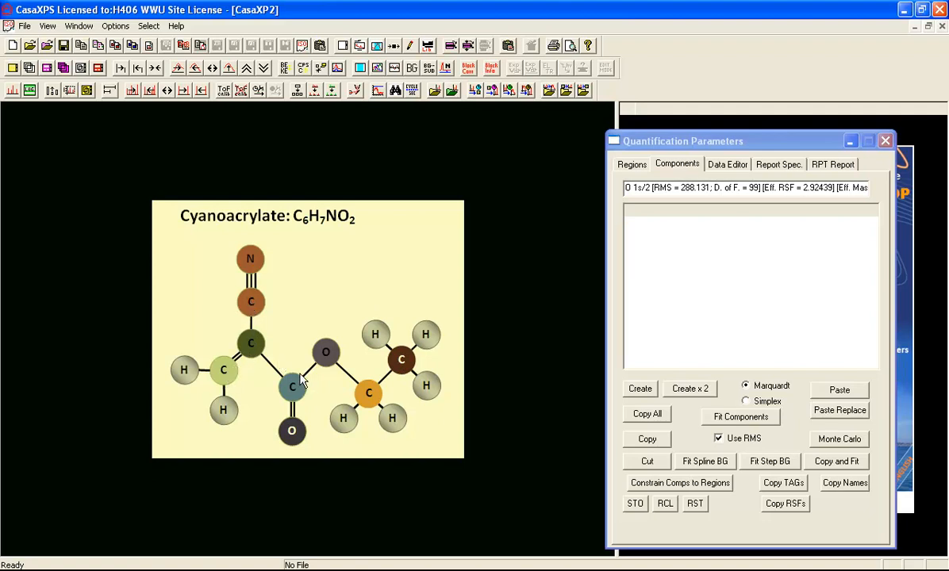
key("ctrl+Tab")
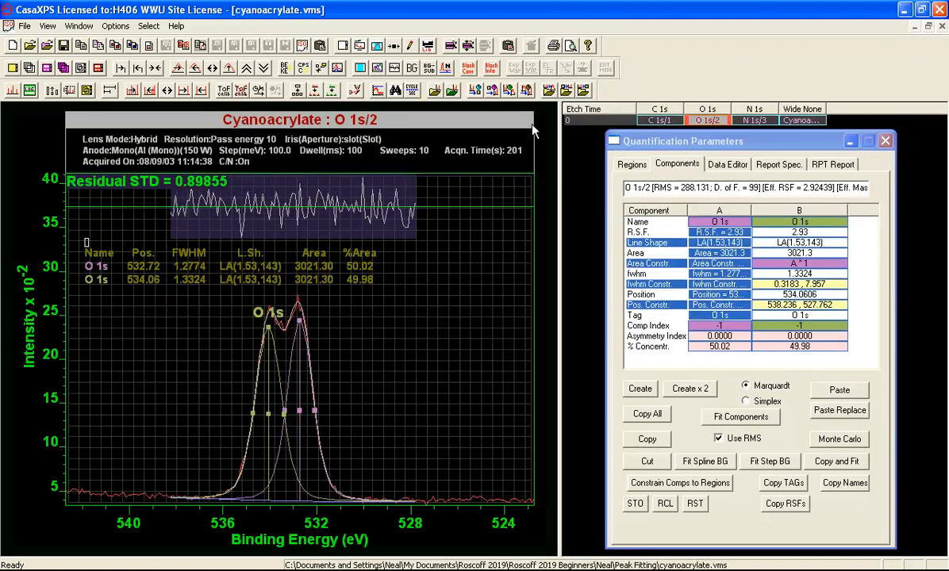
left_click(659, 121)
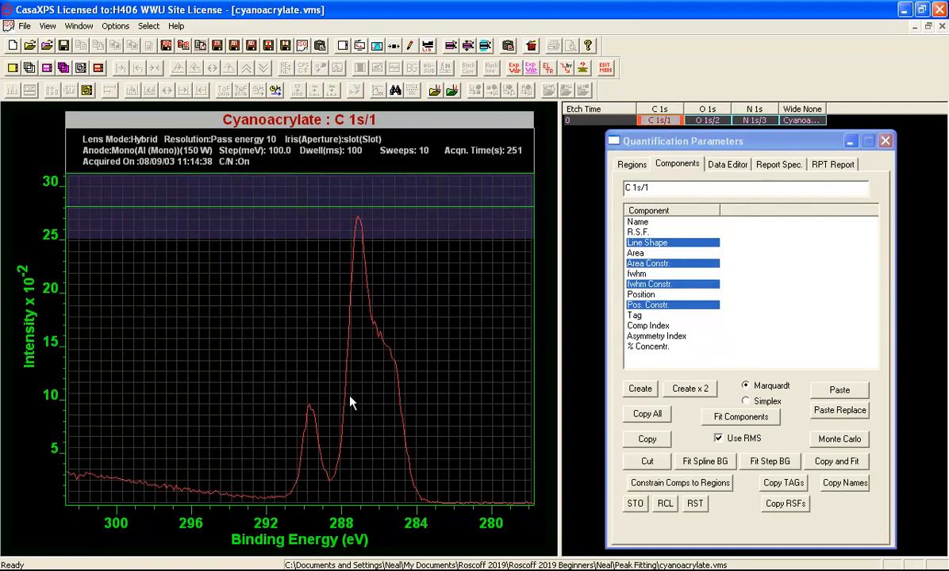